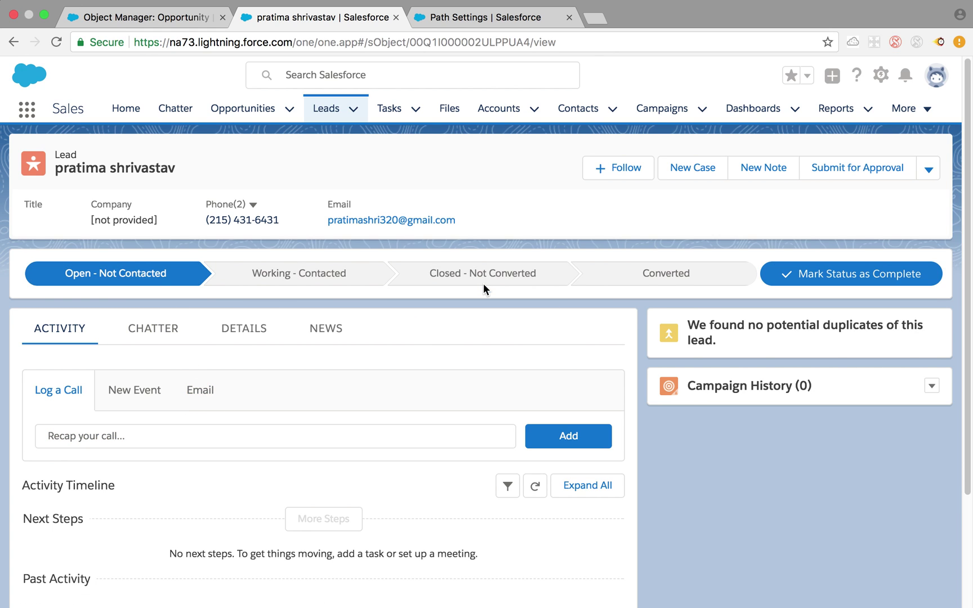
- Search Setup for "sales pro", open the Sales Processes page and view the form for a new sales process without saving it
click(160, 18)
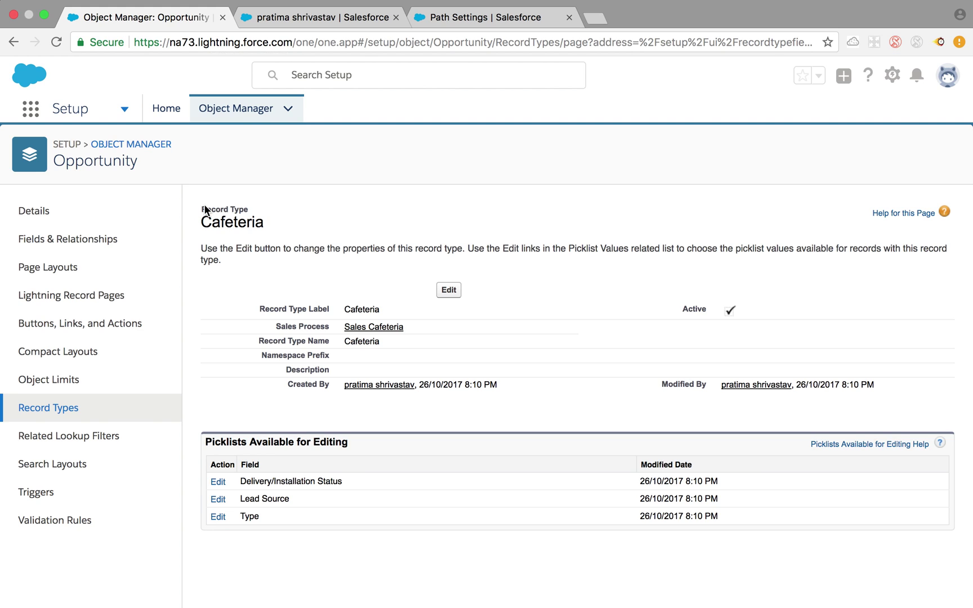
click(167, 110)
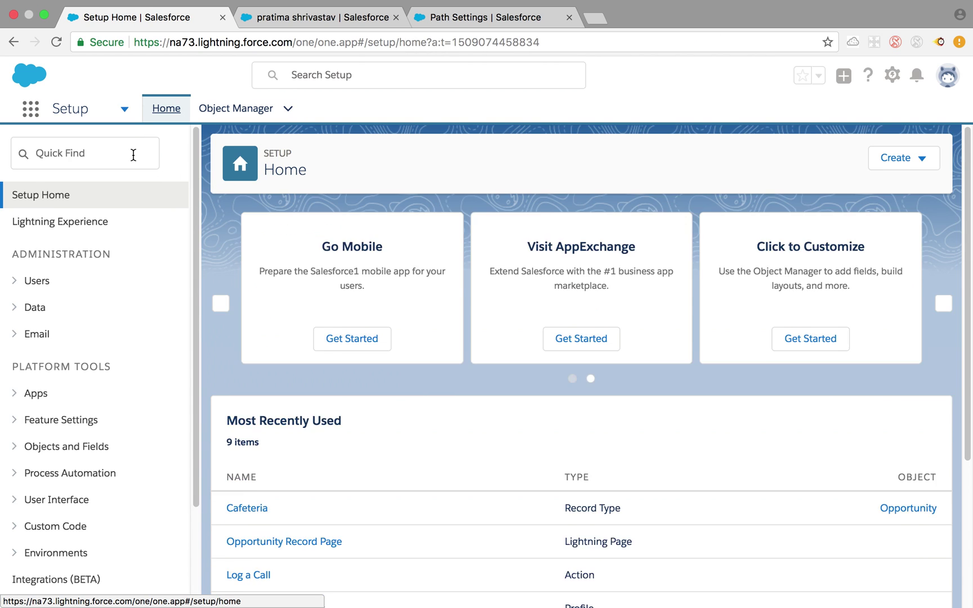
click(131, 154)
text(sale )
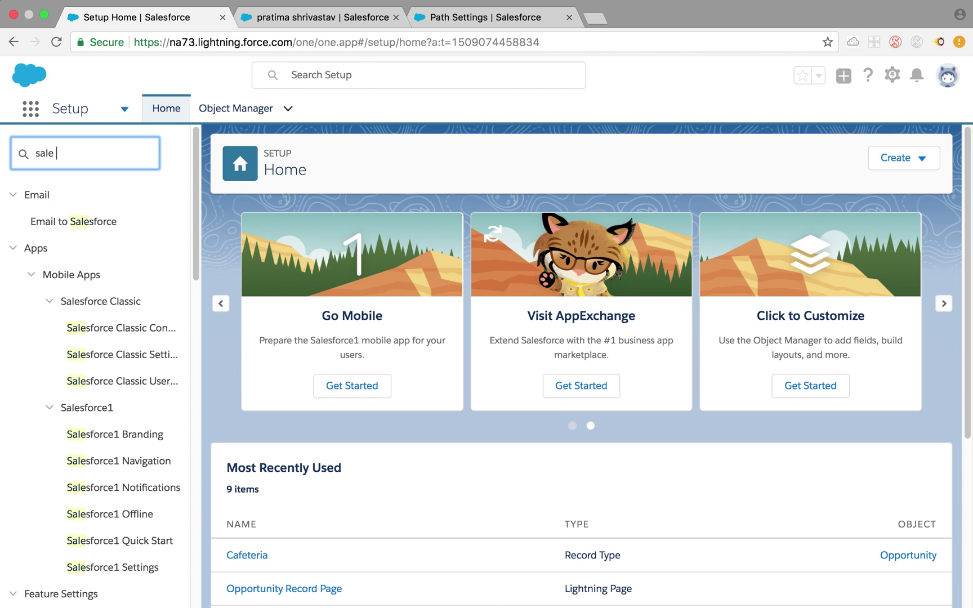
text(s pro)
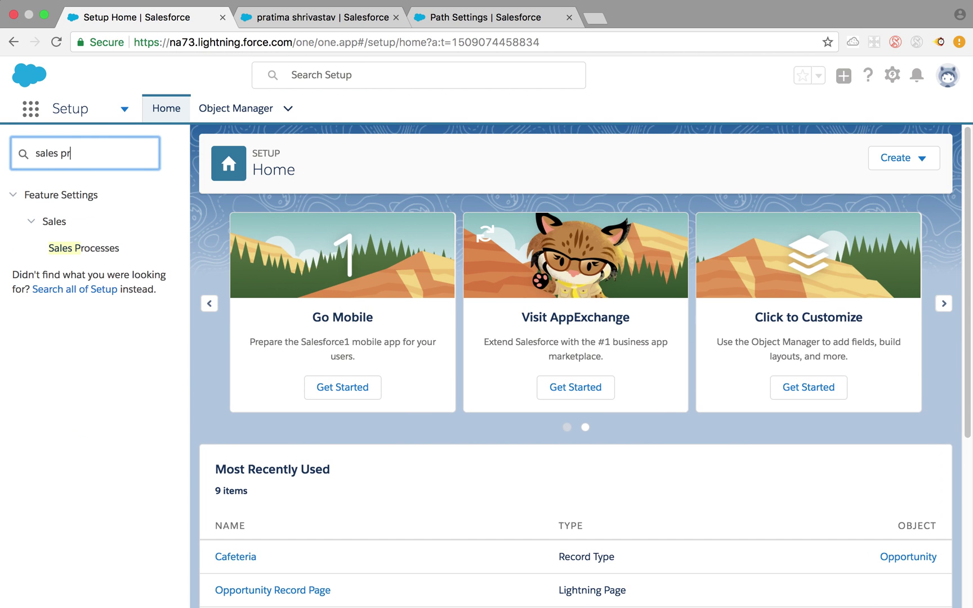
click(97, 251)
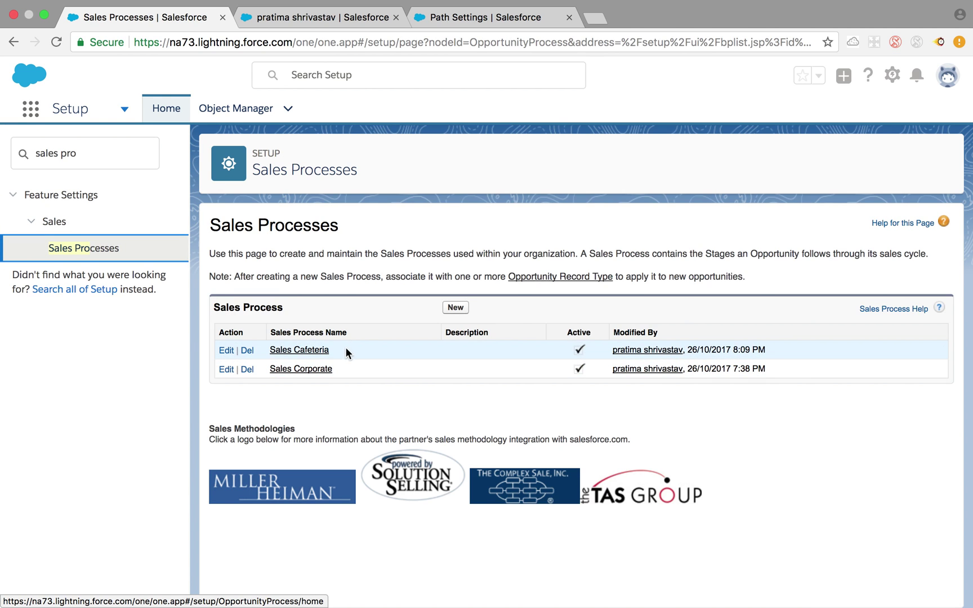
click(454, 308)
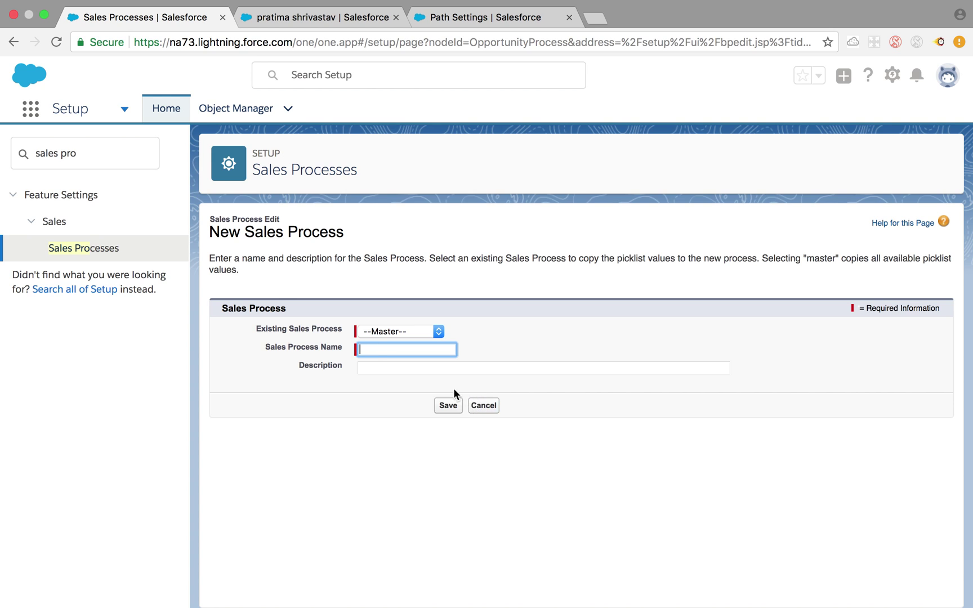
click(483, 407)
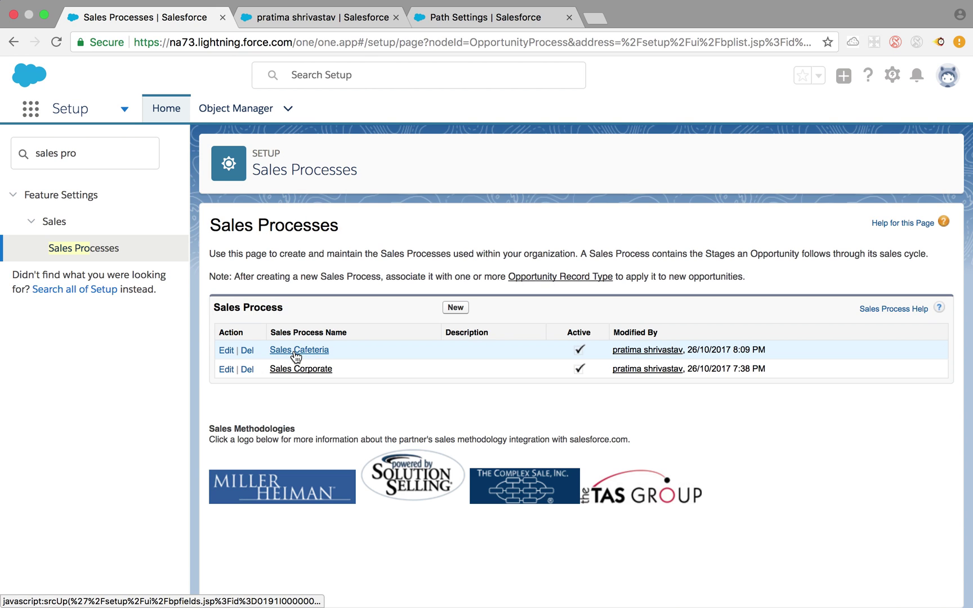
- Open the Sales Cafeteria sales process and review the opportunity stages in its selected values
click(294, 351)
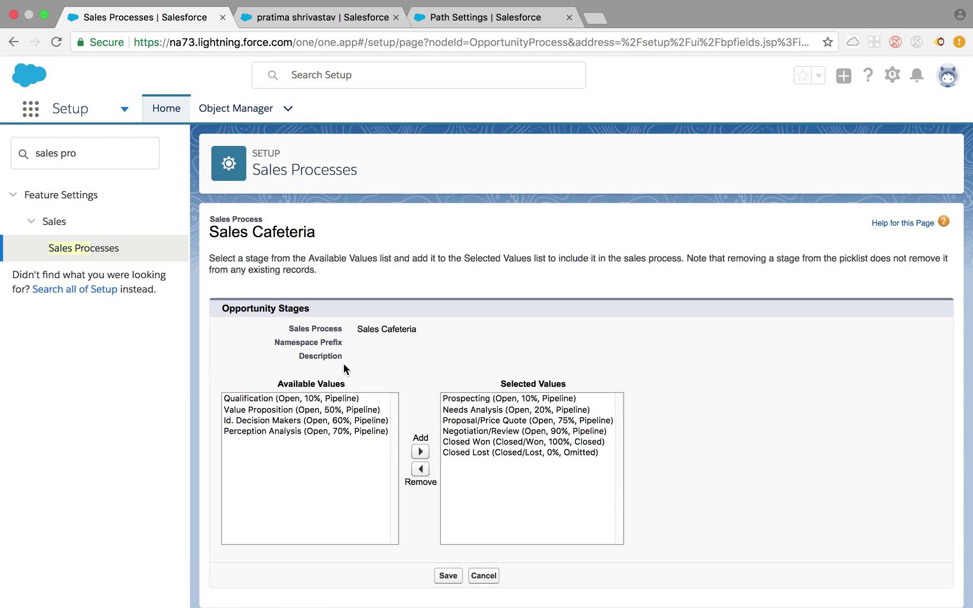
drag(356, 329, 474, 335)
click(474, 335)
drag(473, 400, 482, 451)
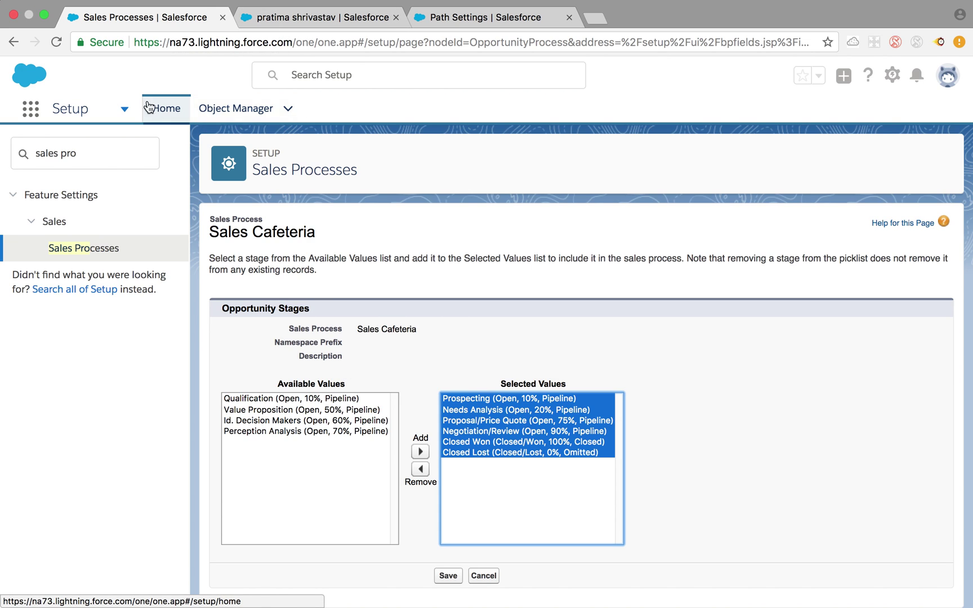
- Find the Opportunity object in Object Manager and open its Cafeteria record type
click(237, 108)
click(688, 158)
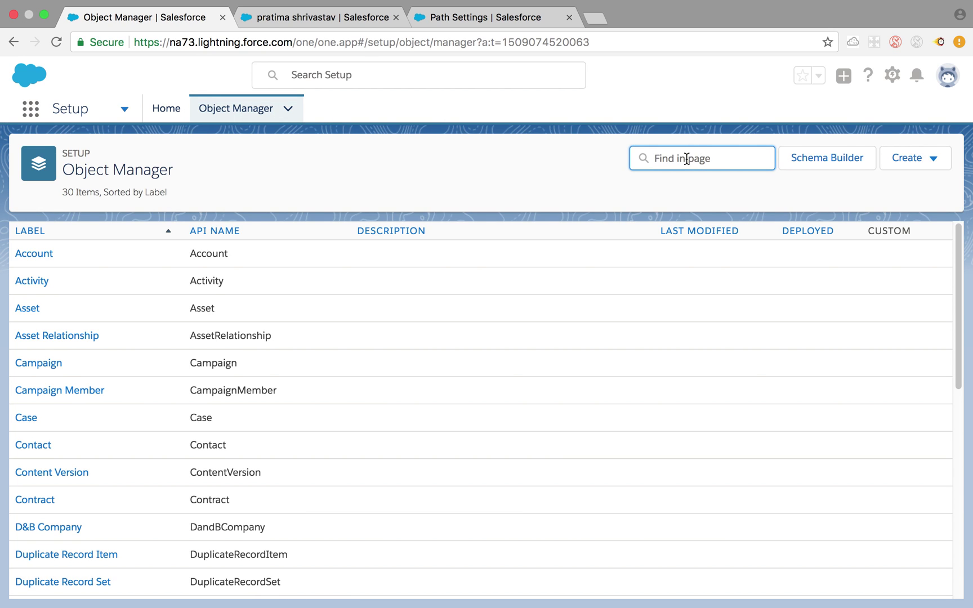
text(opp)
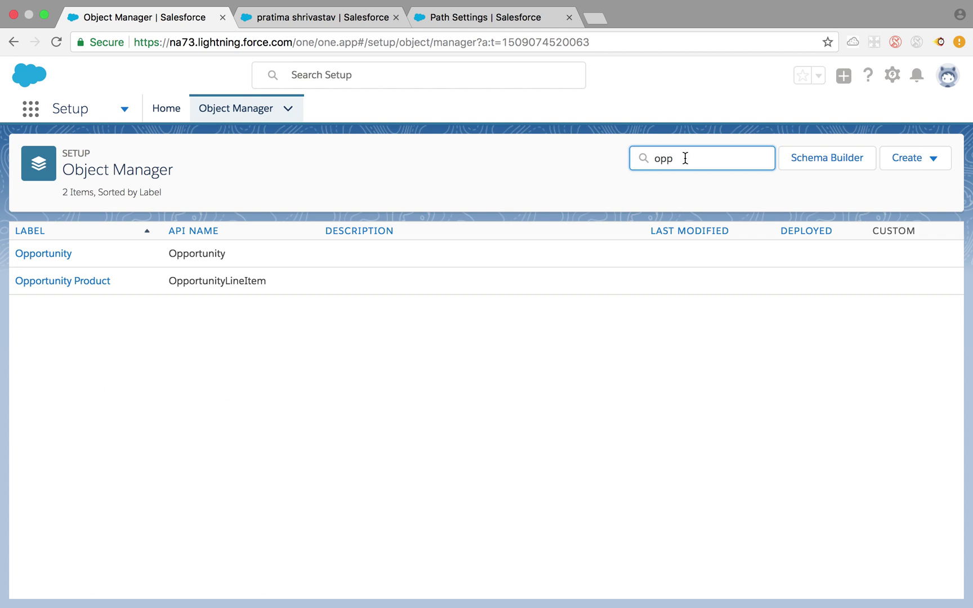
click(56, 255)
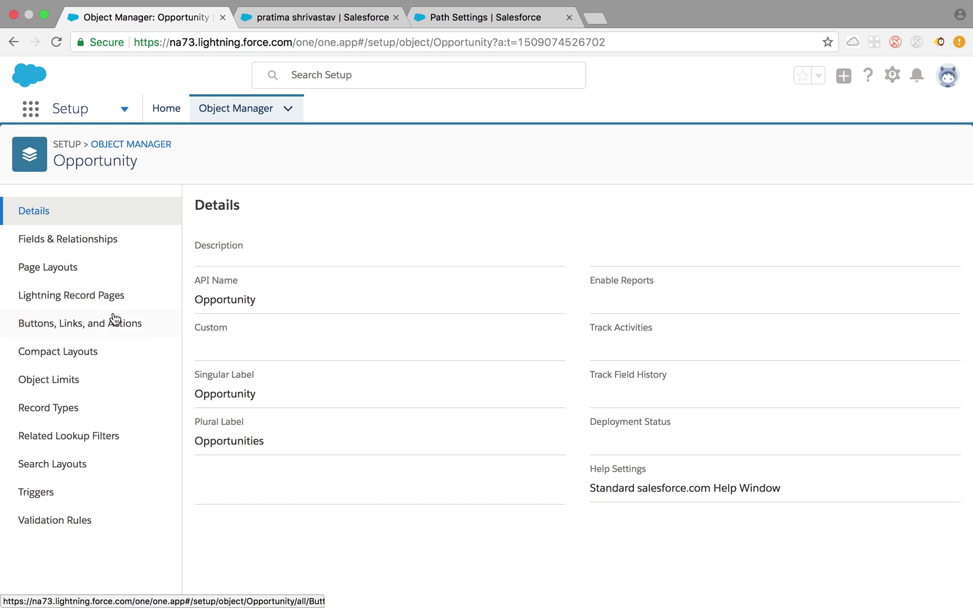
click(72, 409)
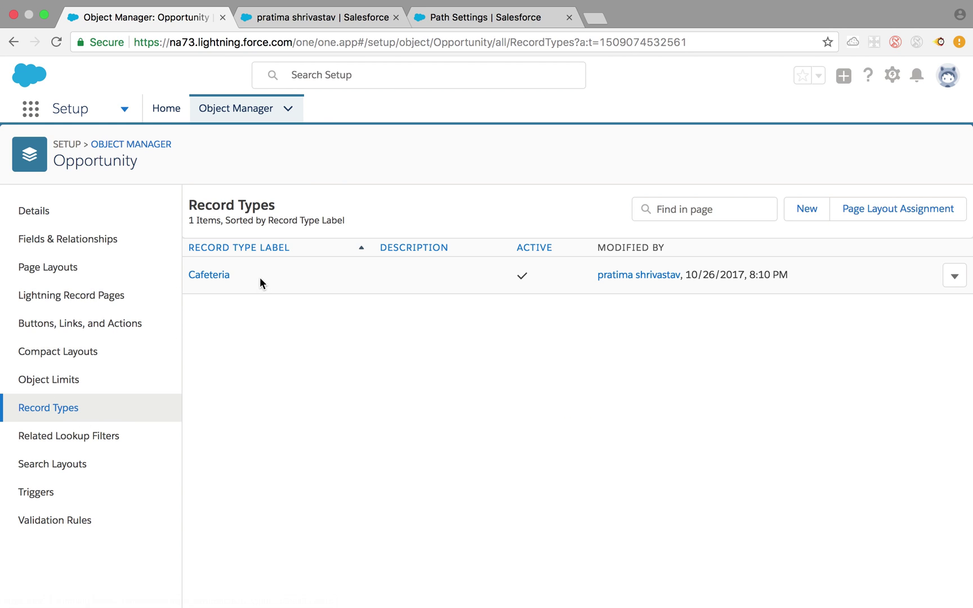
click(221, 275)
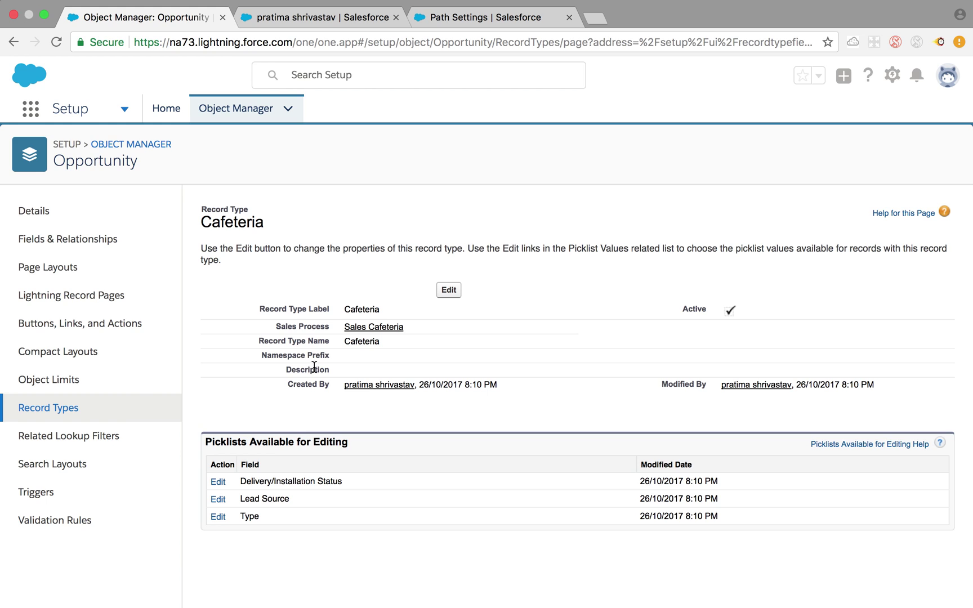
- Switch from the path settings to the Opportunities list and open the Dickenson Mobile Generators opportunity to examine its stage path
click(435, 20)
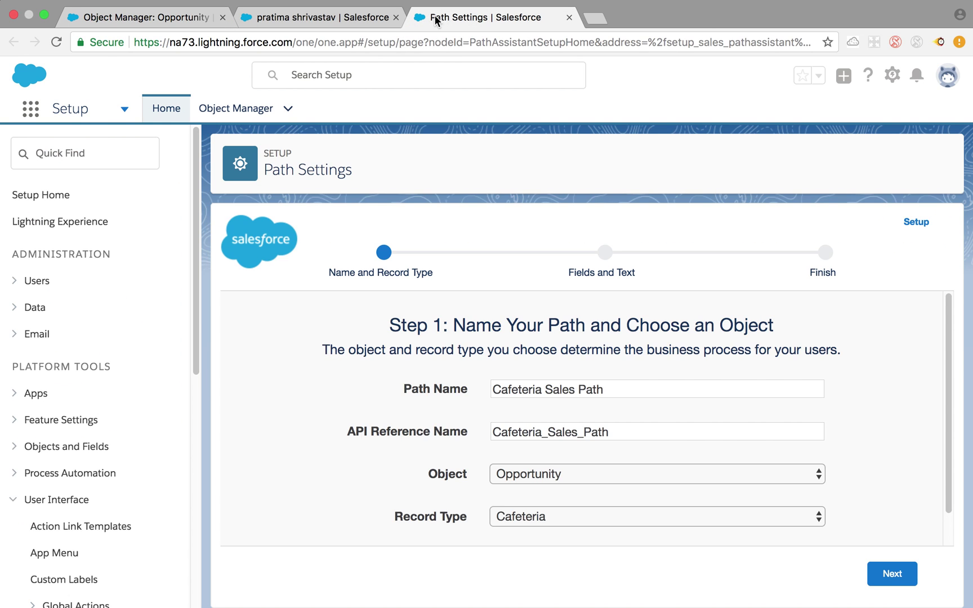
click(31, 109)
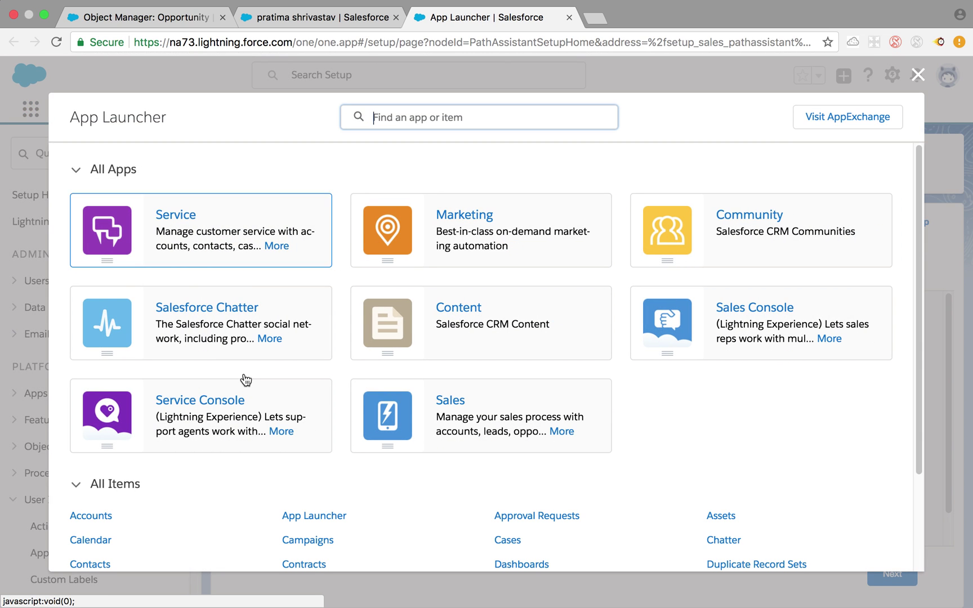
scroll(311, 504, down, 3)
click(532, 499)
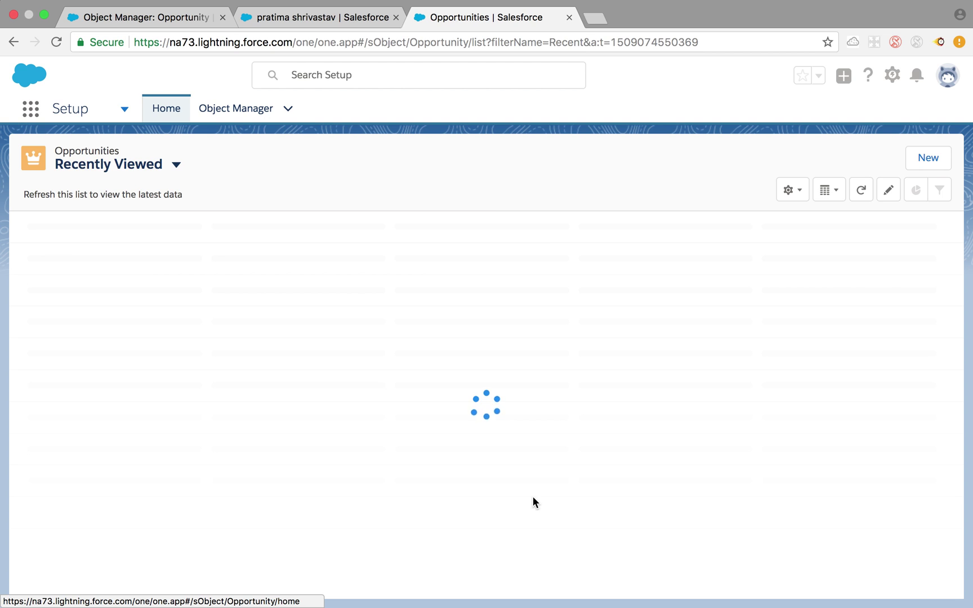
click(155, 270)
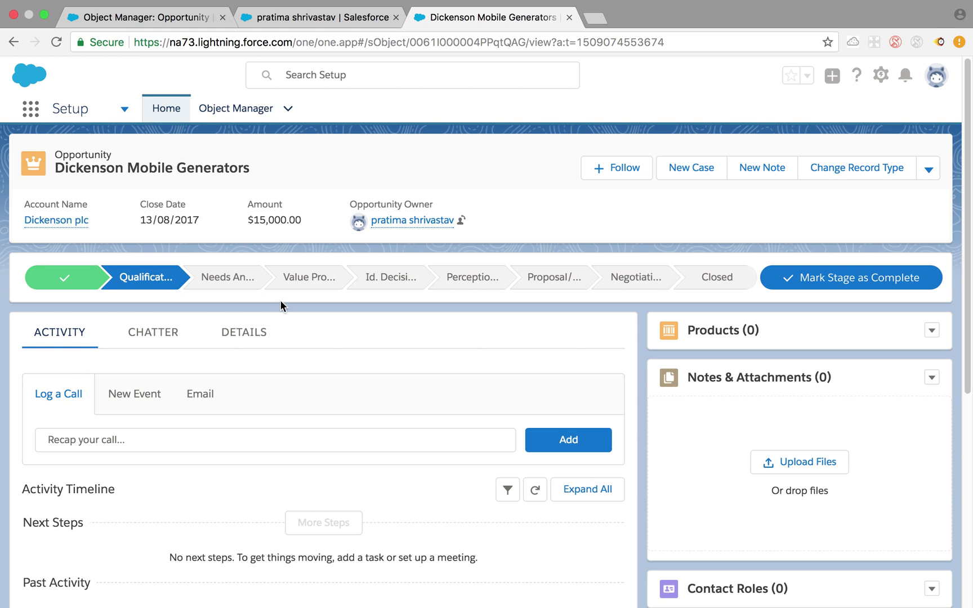
mouse_move(163, 283)
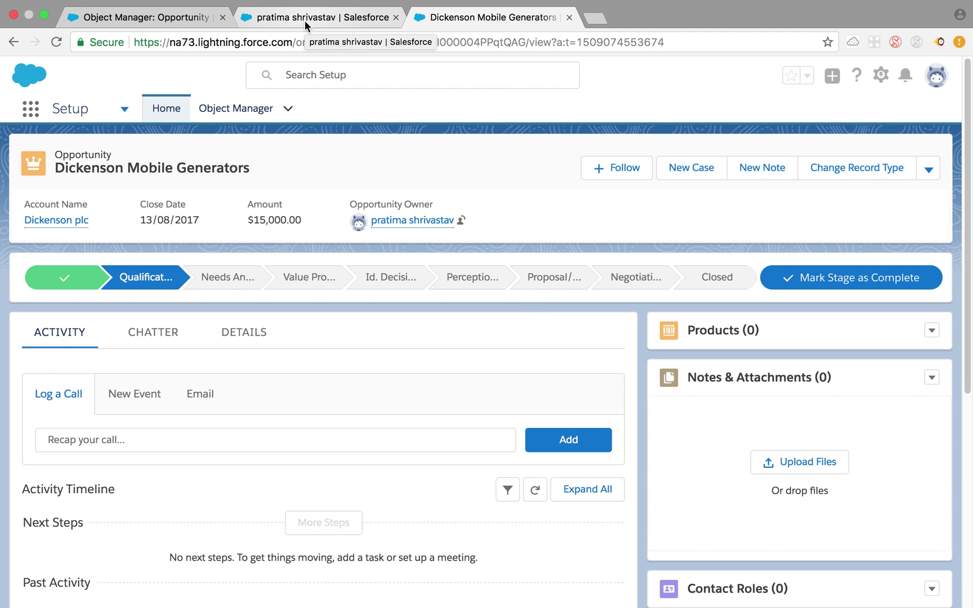
- Look at the Cafeteria record type page again and return to the Setup home page
click(185, 19)
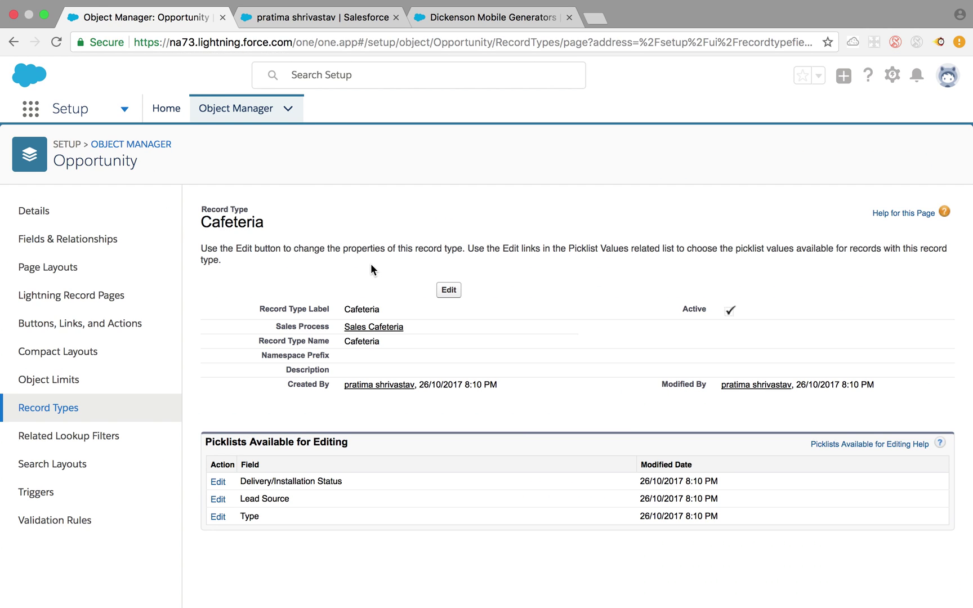
click(157, 123)
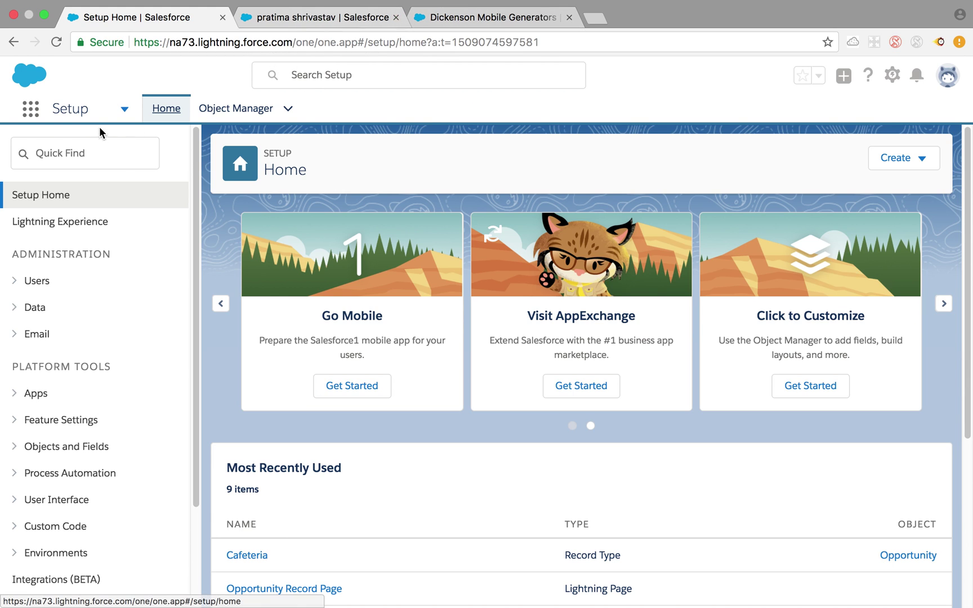
- Go back to the Dickenson Mobile Generators record and open the Opportunities list from the App Launcher
mouse_move(467, 2)
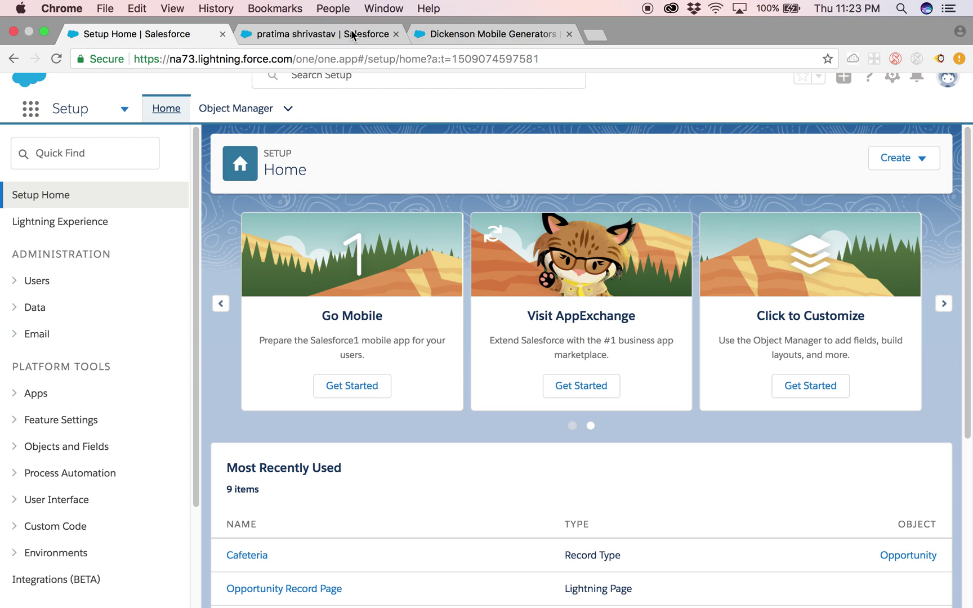
click(444, 34)
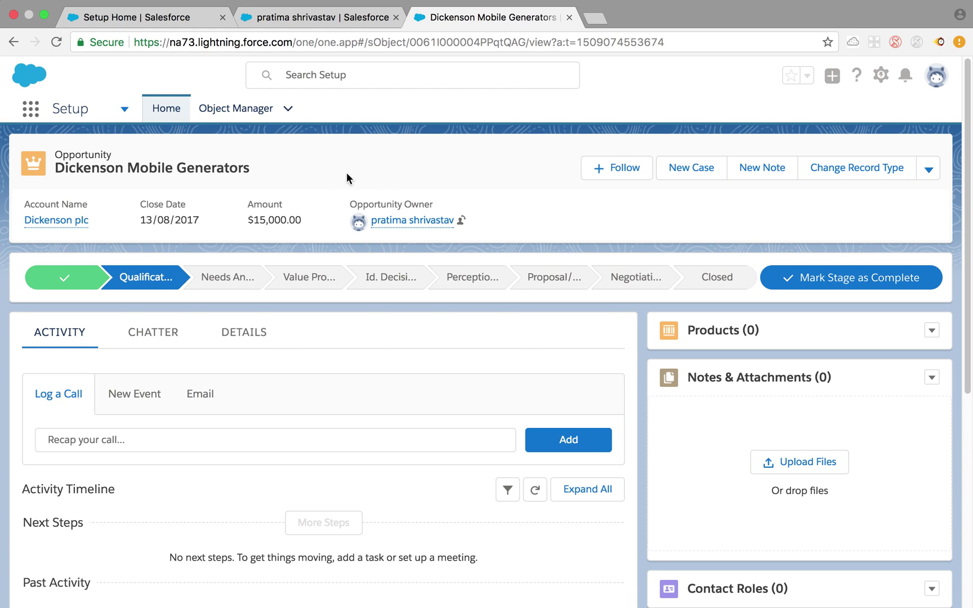
click(31, 112)
scroll(387, 389, down, 3)
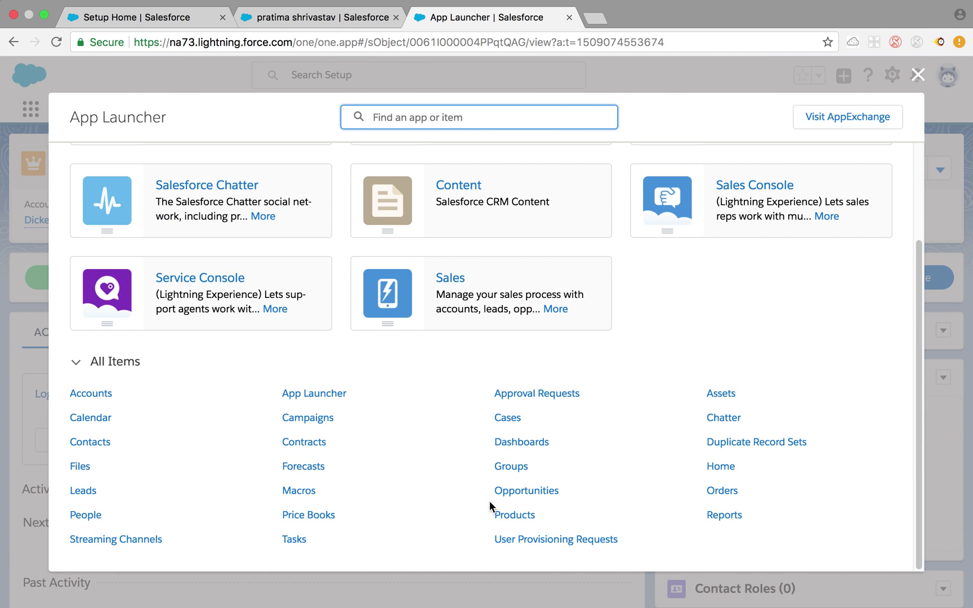
click(507, 494)
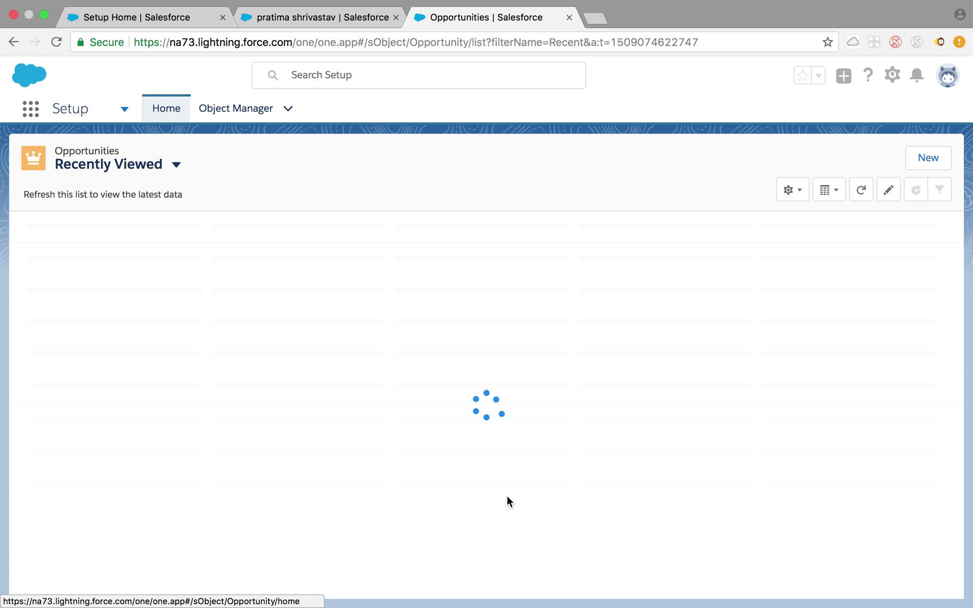
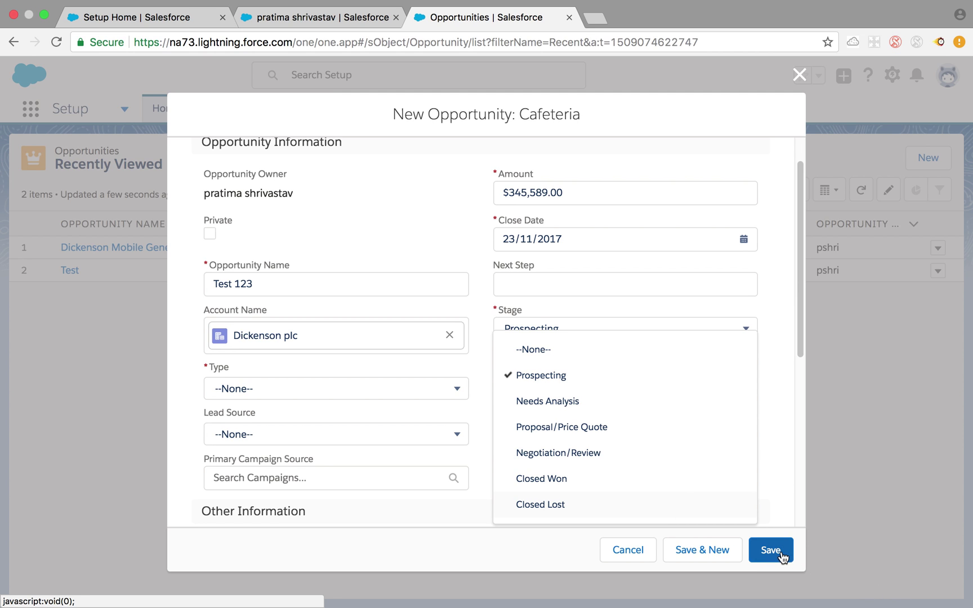
- Keep the Prospecting stage, set the type to New Customer and save the new Cafeteria opportunity Test 123
click(583, 387)
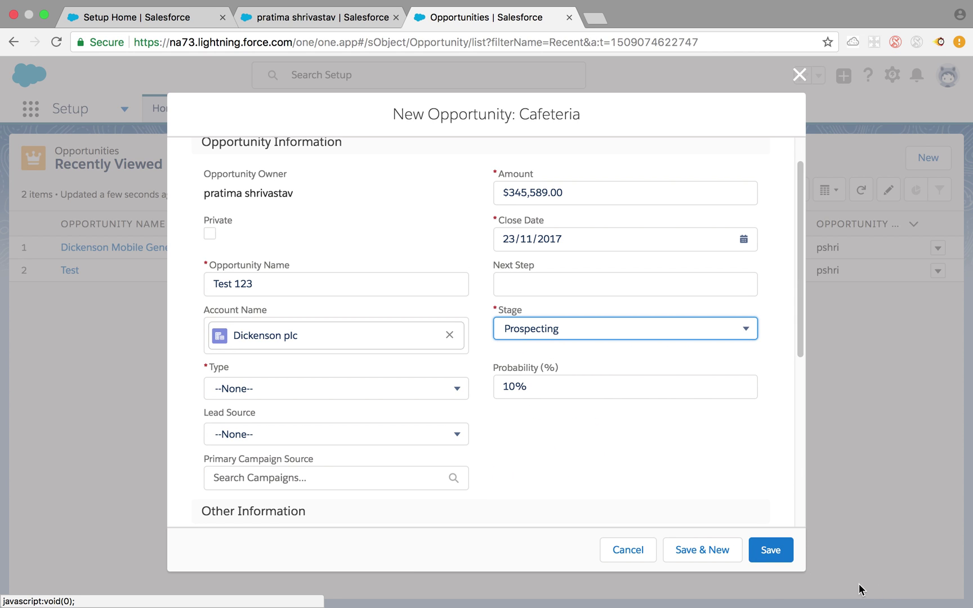
click(771, 550)
scroll(735, 480, down, 2)
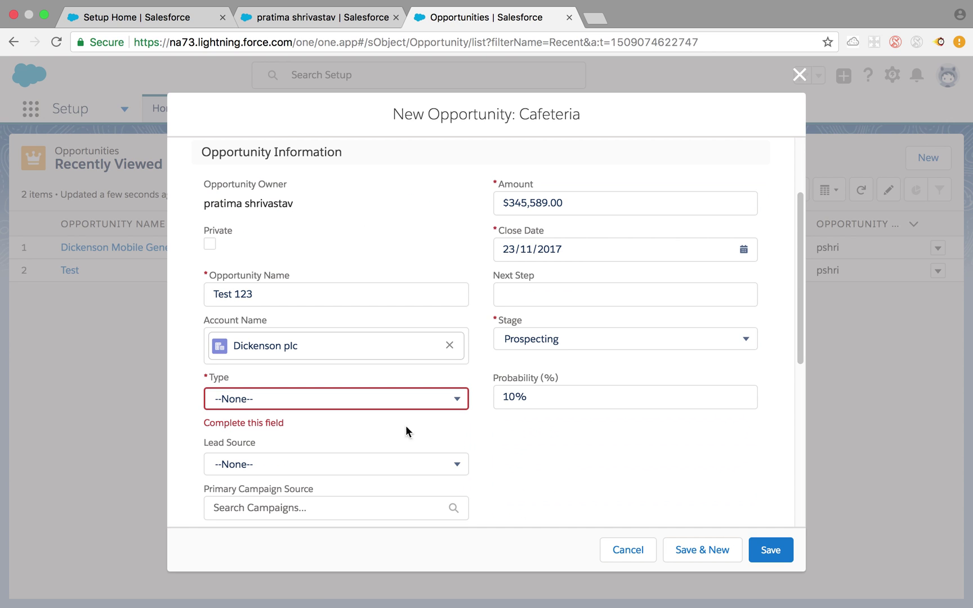
click(393, 404)
click(359, 511)
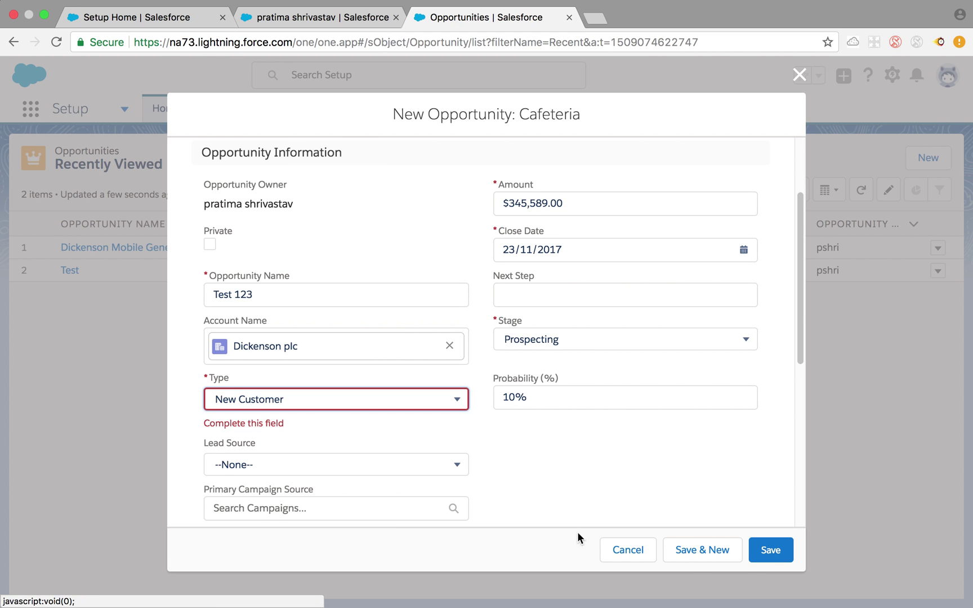
click(769, 550)
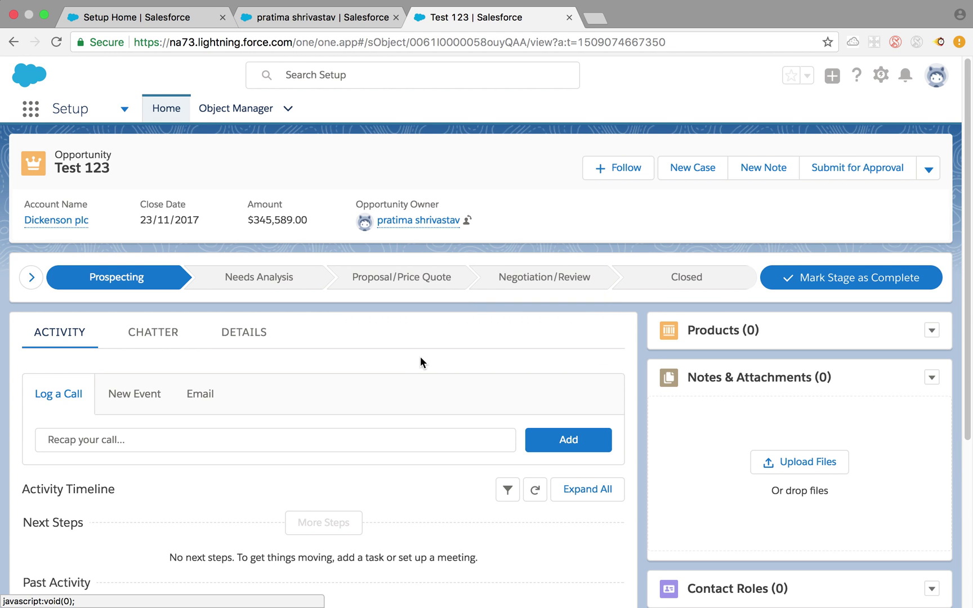
- Open the details of the Test 123 opportunity and examine its Stage field
scroll(423, 359, down, 5)
scroll(419, 360, up, 1)
scroll(201, 258, up, 3)
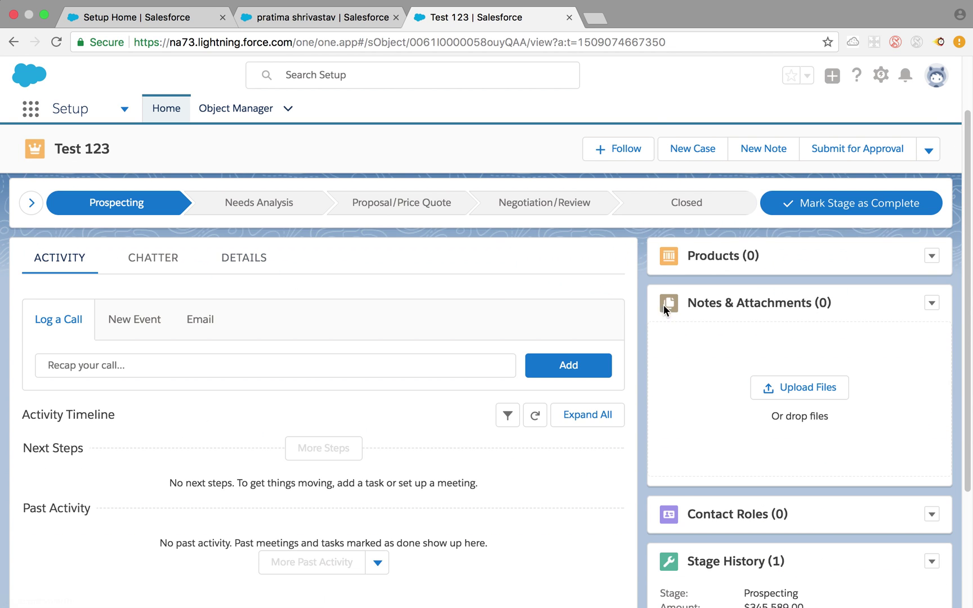
click(269, 265)
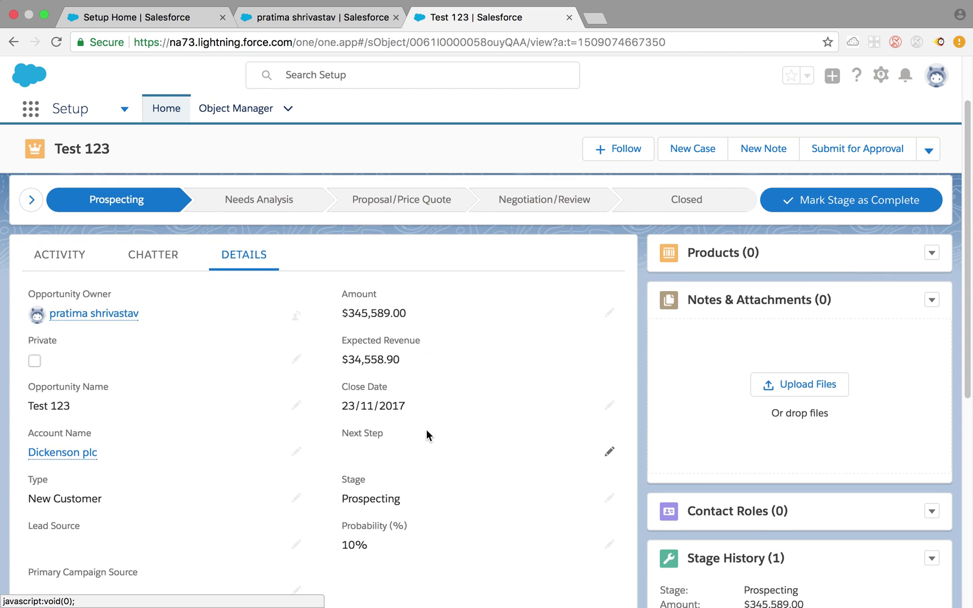
scroll(426, 429, down, 1)
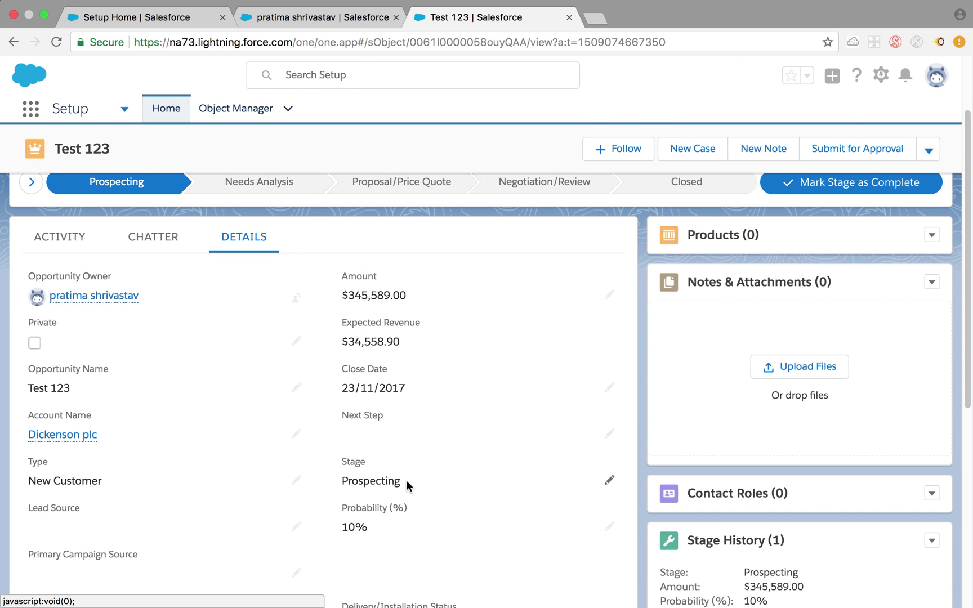
drag(342, 461, 372, 465)
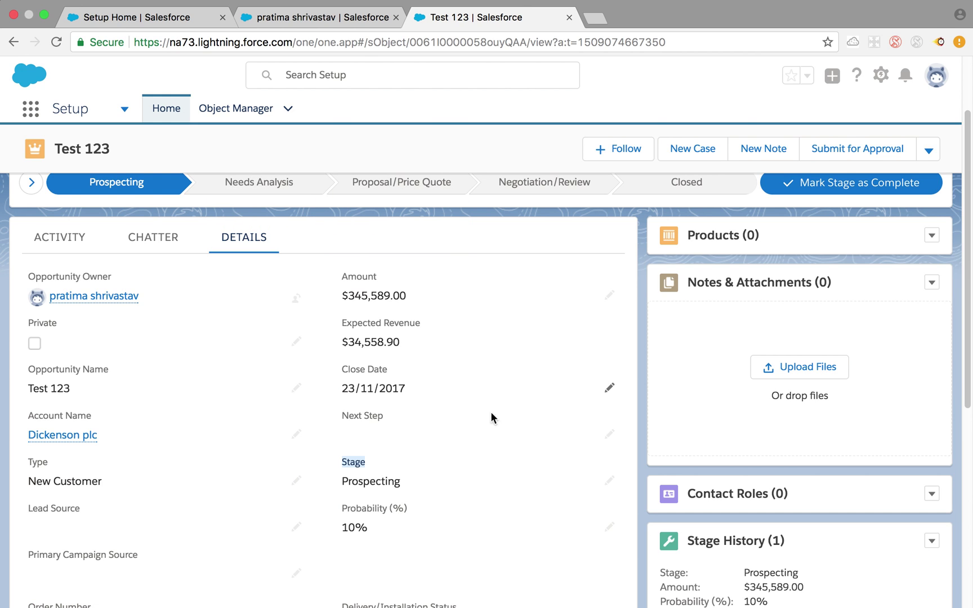
double_click(354, 460)
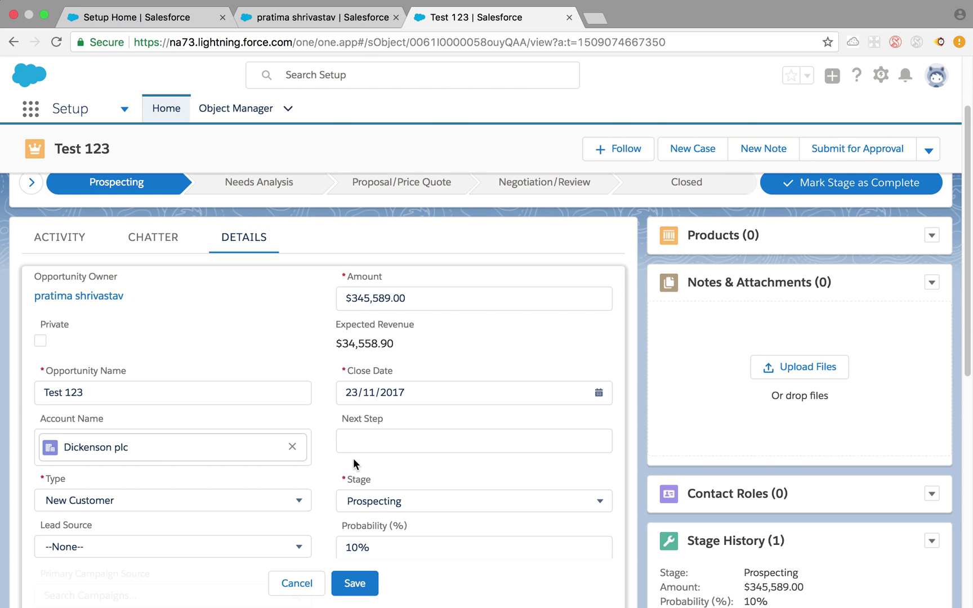
- Expand the Prospecting stage in the Test 123 sales path to view its key fields and guidance for success
scroll(366, 460, down, 2)
scroll(352, 457, up, 4)
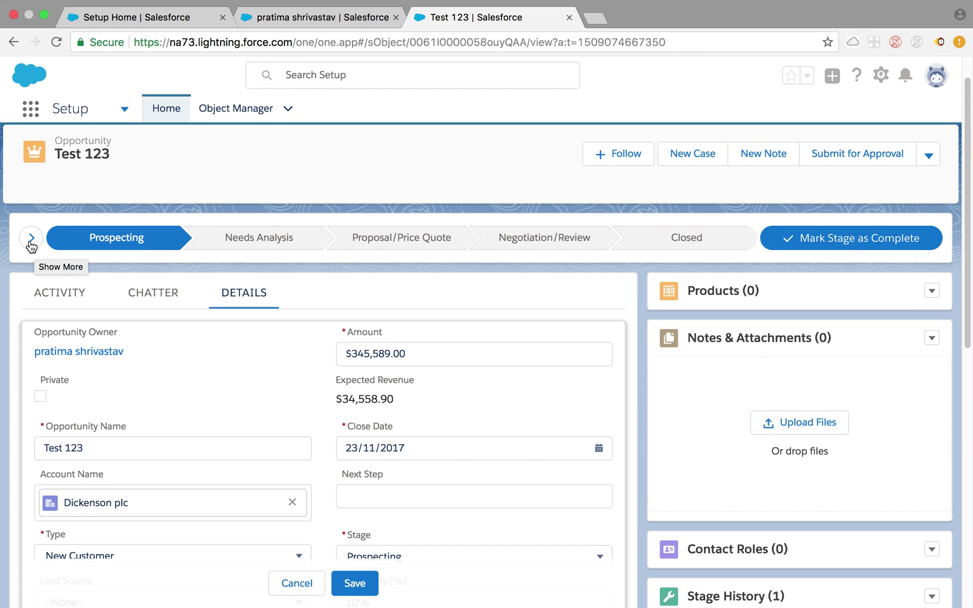
click(31, 240)
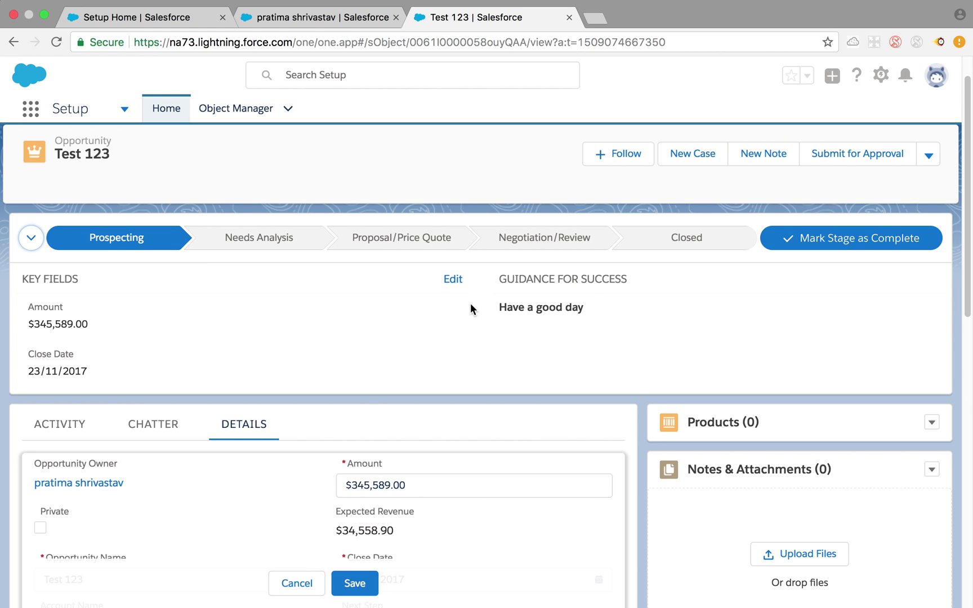
- Switch to Setup, find Path Settings by searching for "path" and review the list of existing paths
click(109, 18)
click(61, 153)
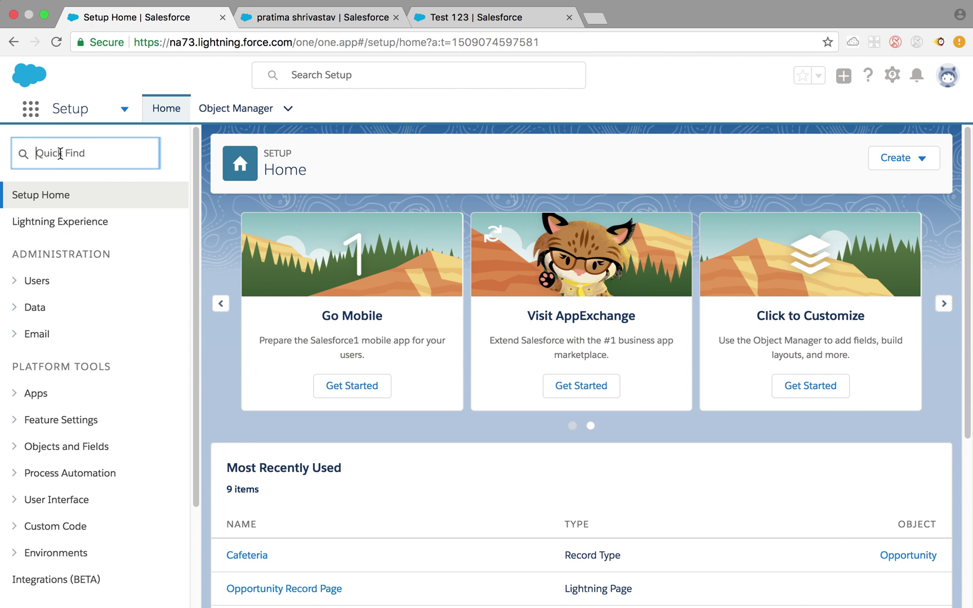
text(path)
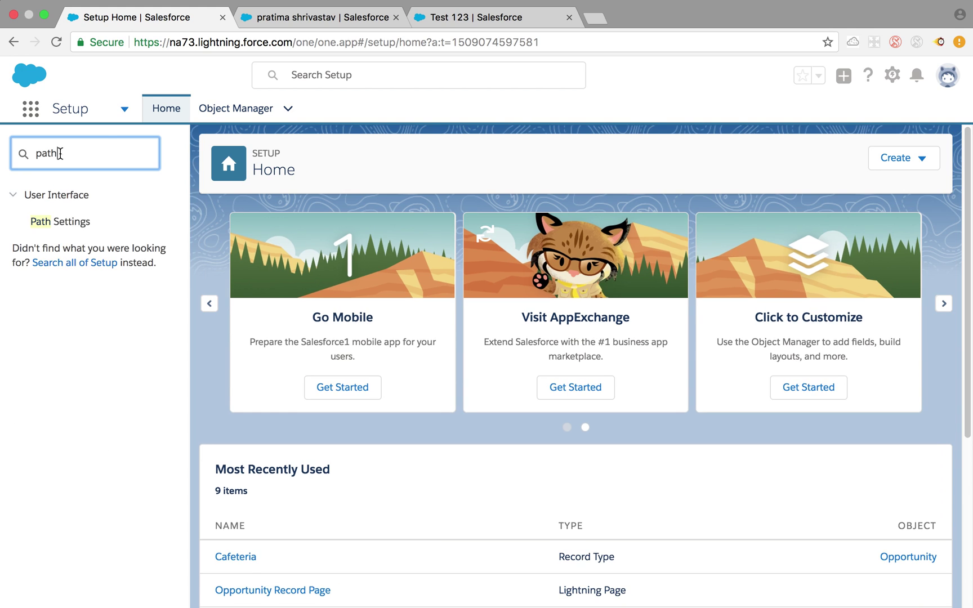
click(71, 220)
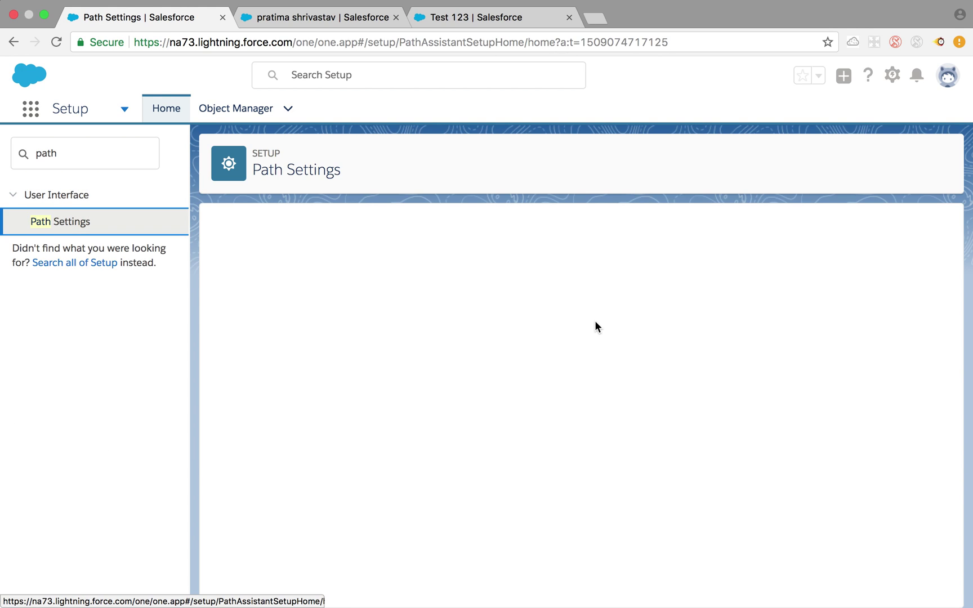
scroll(550, 409, down, 1)
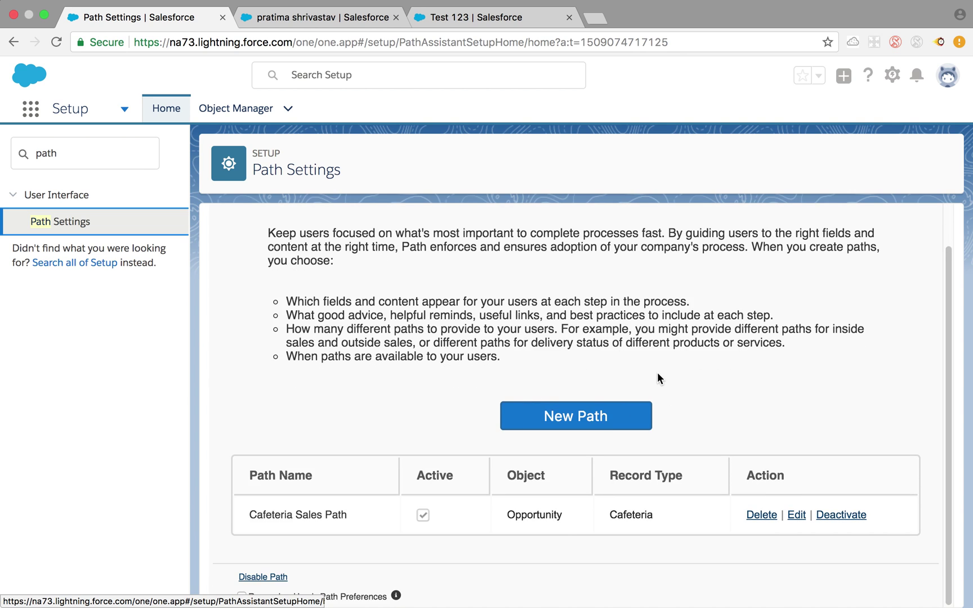
scroll(620, 366, up, 1)
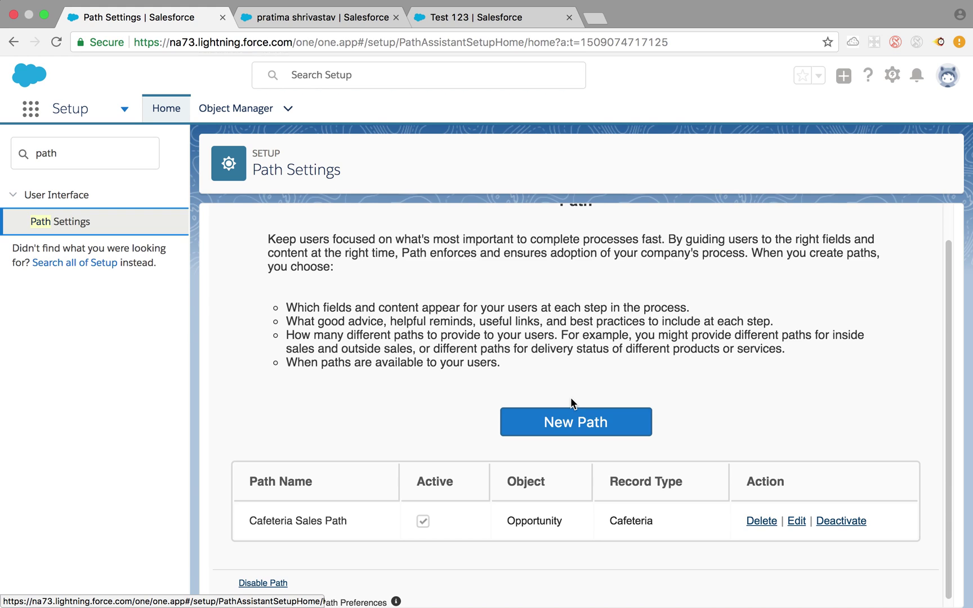
scroll(619, 394, down, 1)
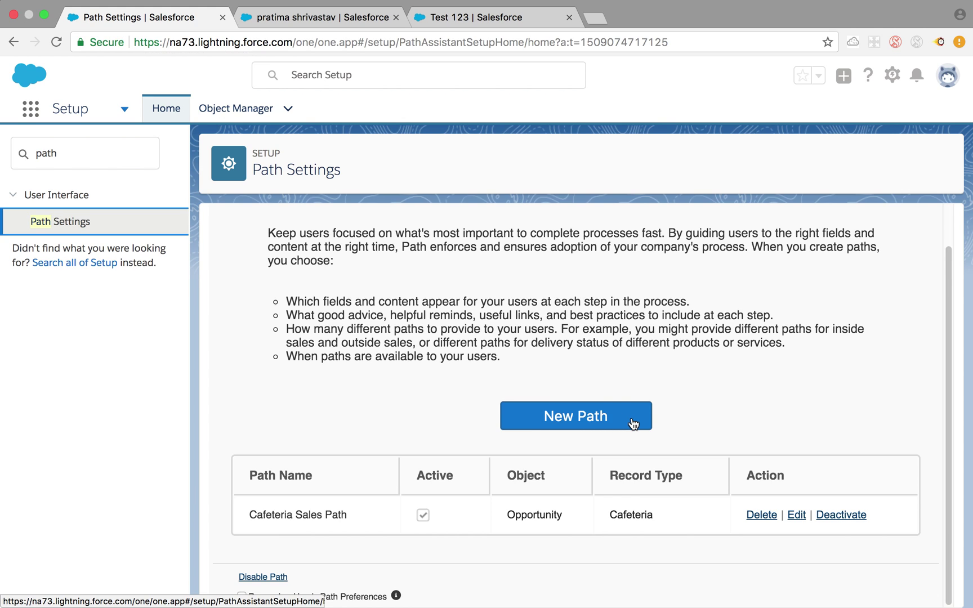
- Open the Cafeteria Sales Path for editing, keep its name and record type settings, and continue to the fields and guidance stage
drag(249, 514, 366, 514)
click(794, 519)
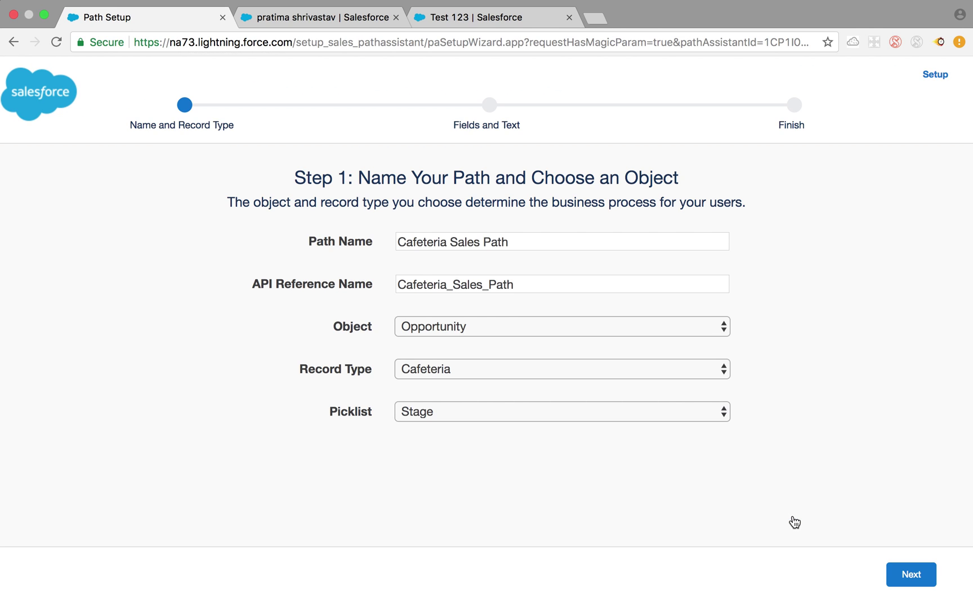
drag(524, 251, 397, 246)
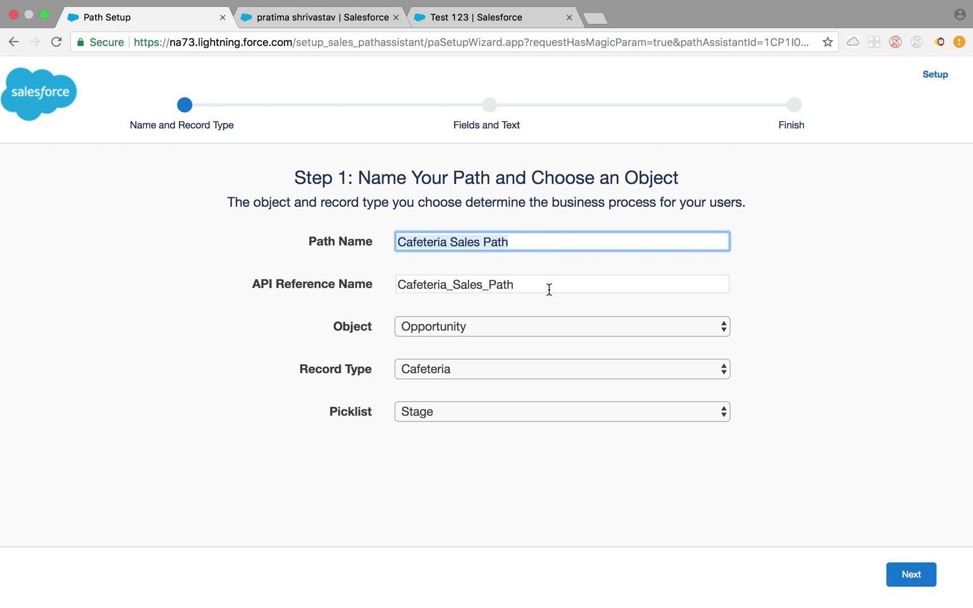
drag(548, 287, 403, 278)
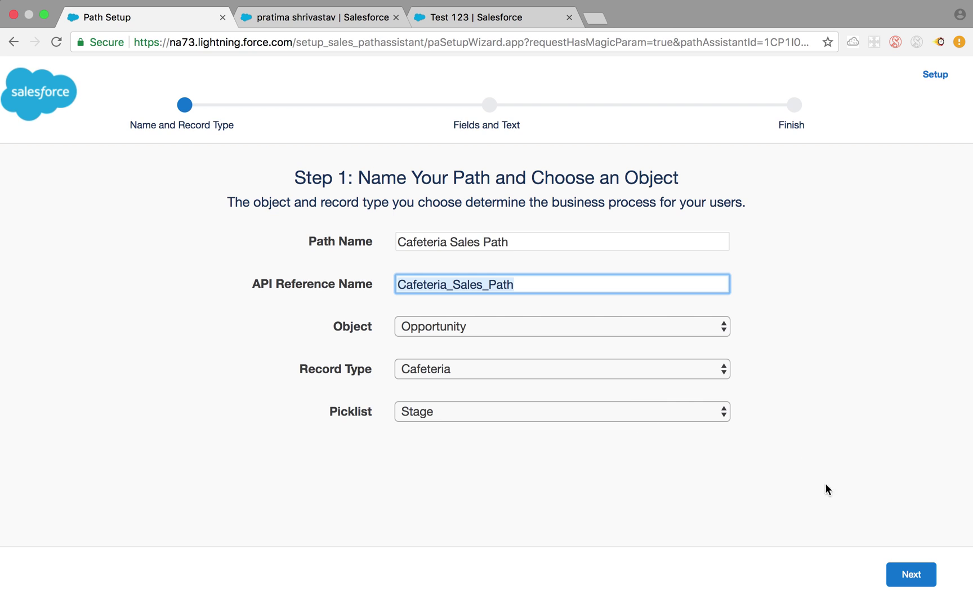
click(898, 575)
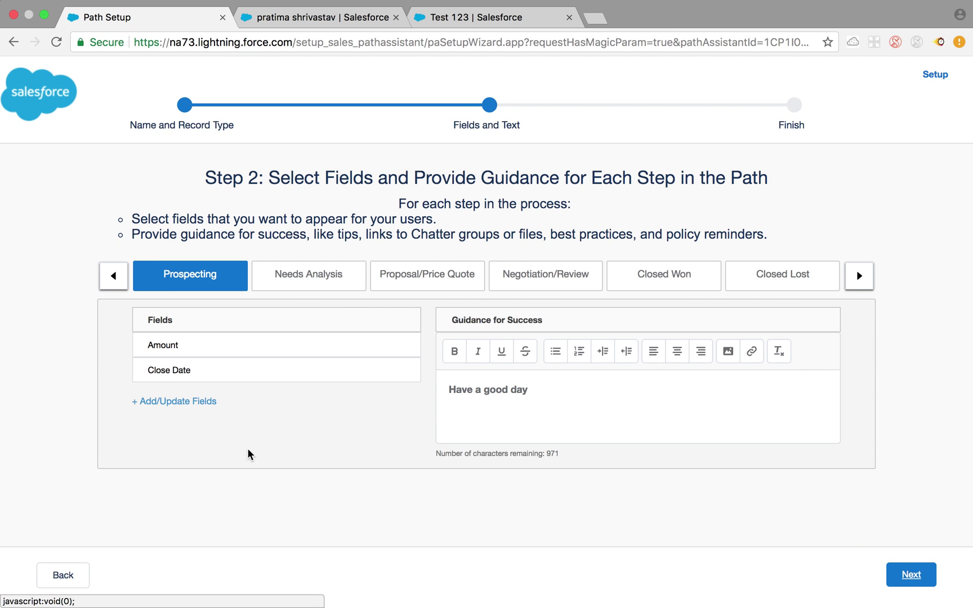
- Add the Created By field to the Prospecting stage and finish the path with its status kept Active
click(187, 402)
drag(349, 353, 563, 352)
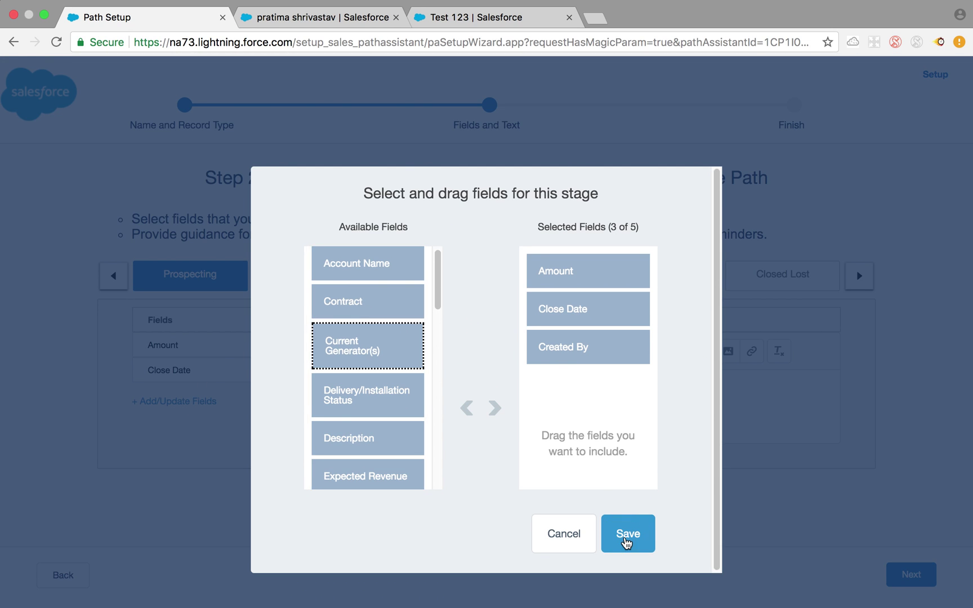
click(626, 541)
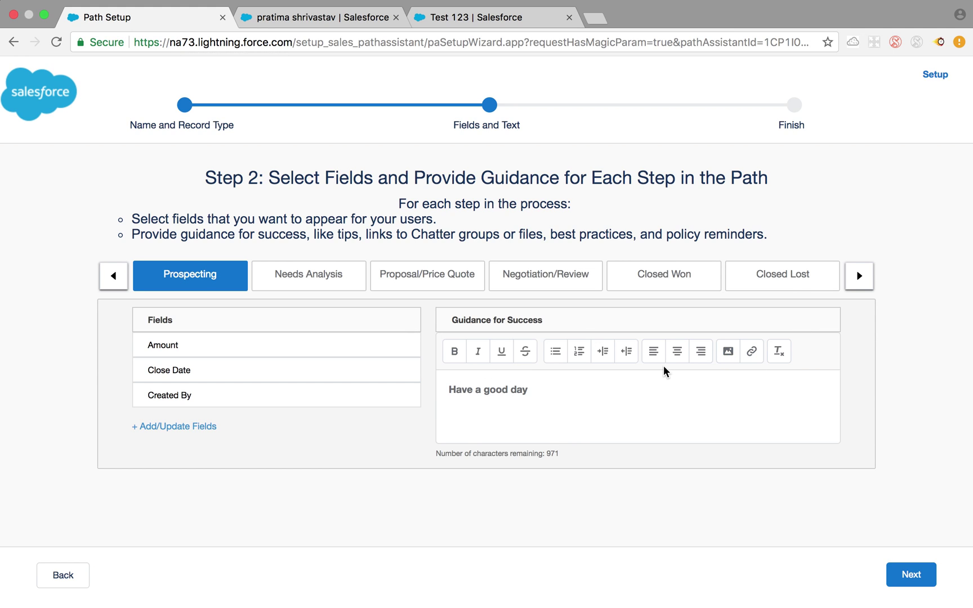
click(926, 582)
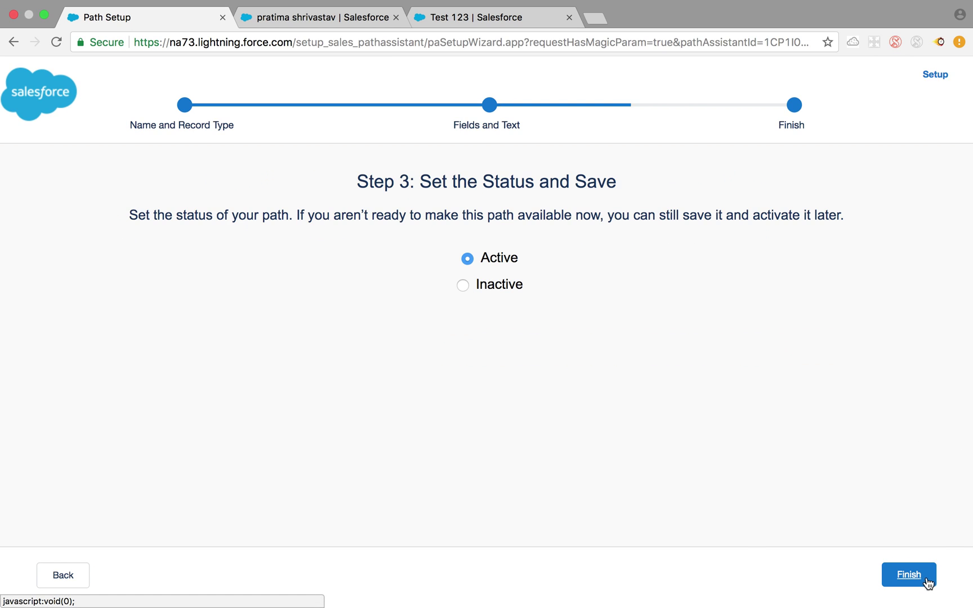
click(891, 577)
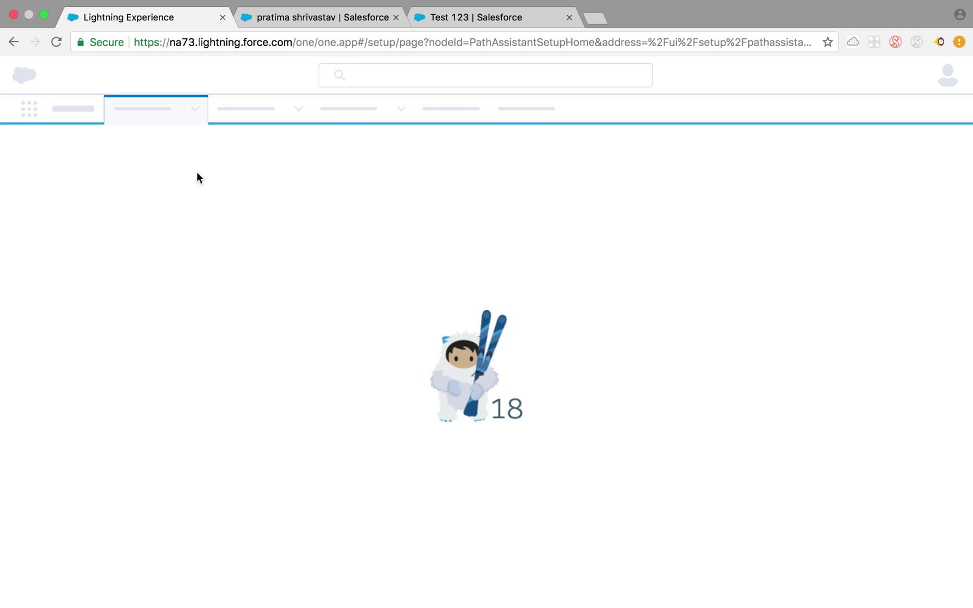
- Reload the Test 123 opportunity and expand its Prospecting stage to check the key fields
click(455, 18)
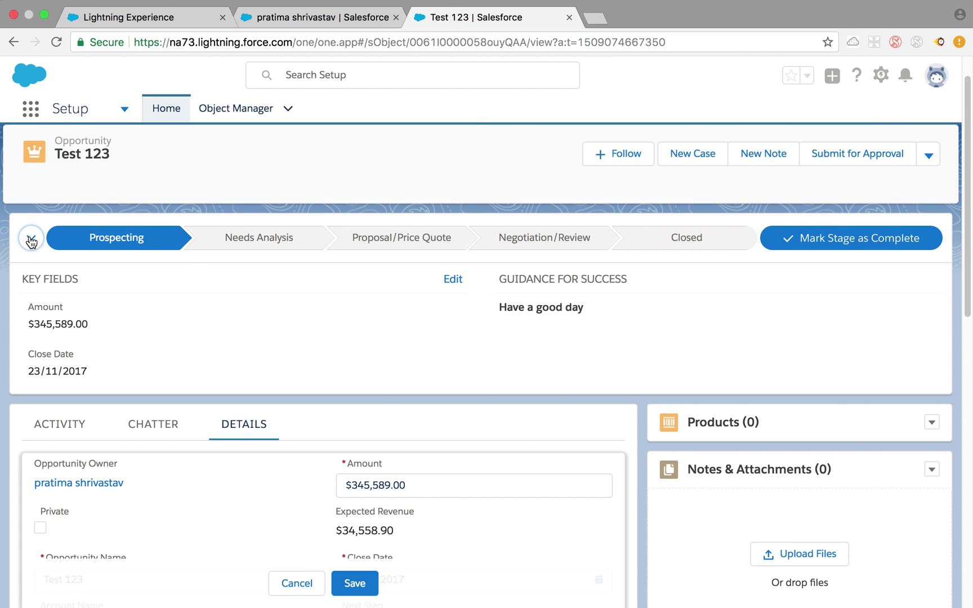
click(52, 42)
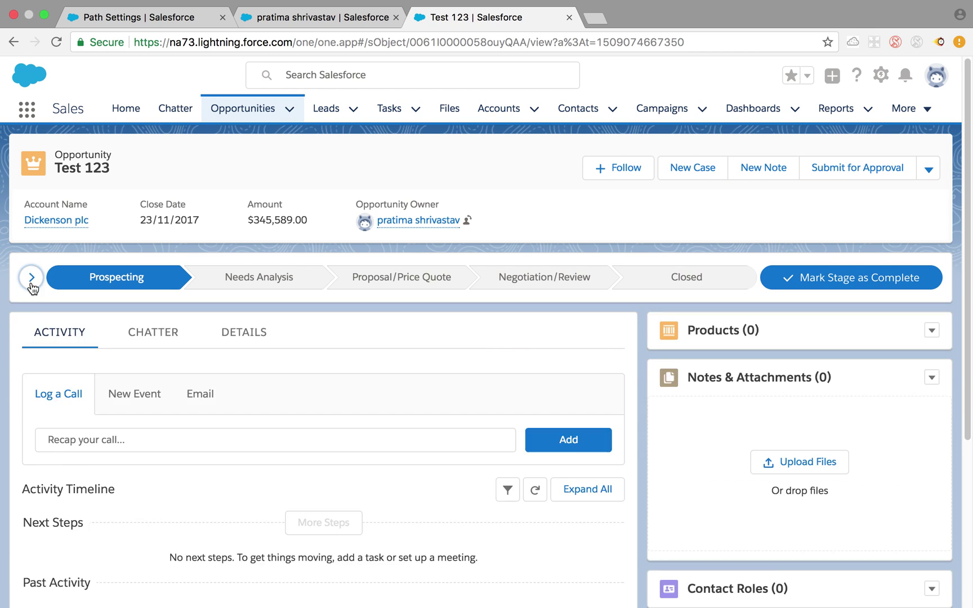
click(32, 284)
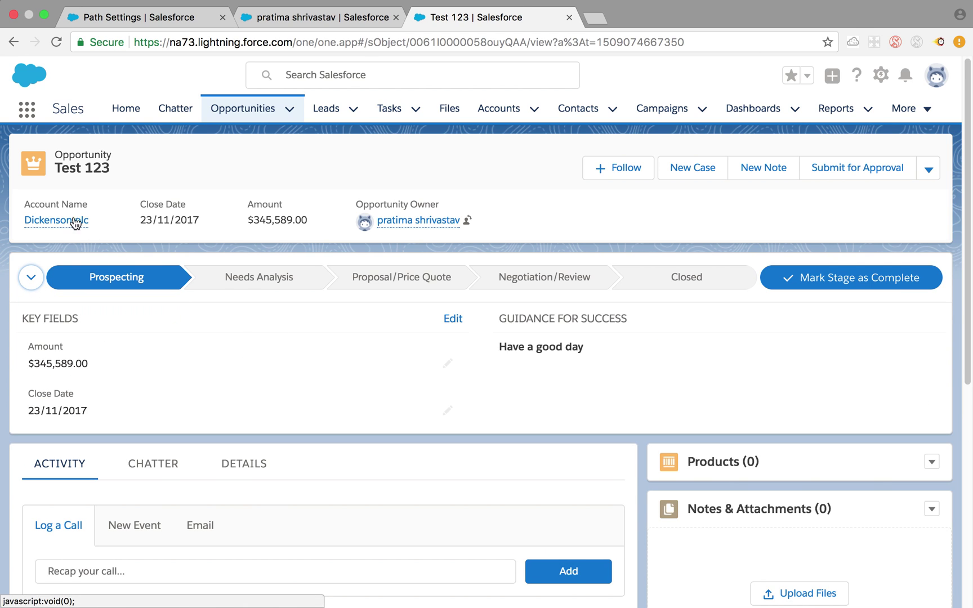
- Open the recently viewed lead from the Leads list to compare its status path with the opportunity's
drag(55, 153, 103, 157)
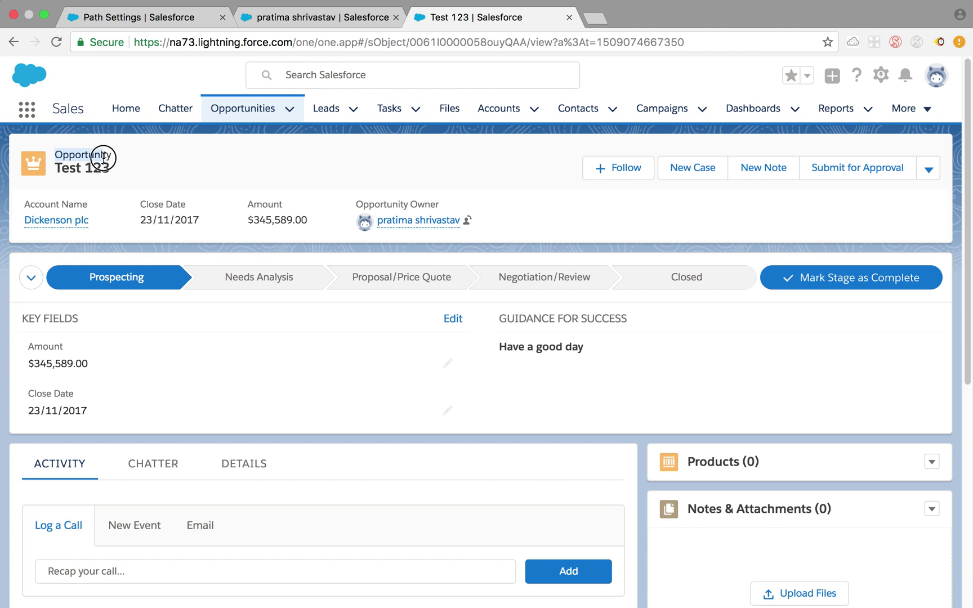
click(324, 108)
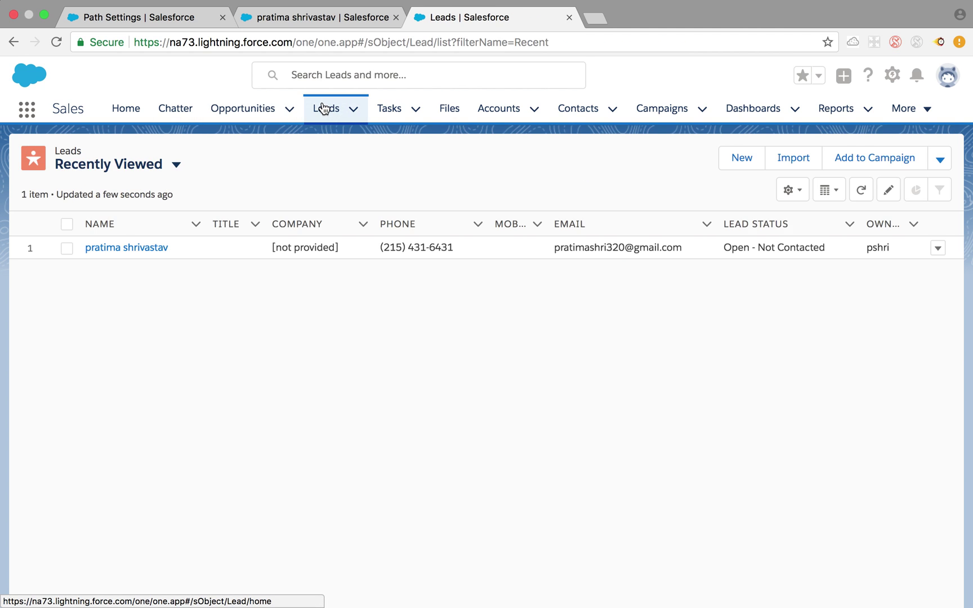
click(134, 250)
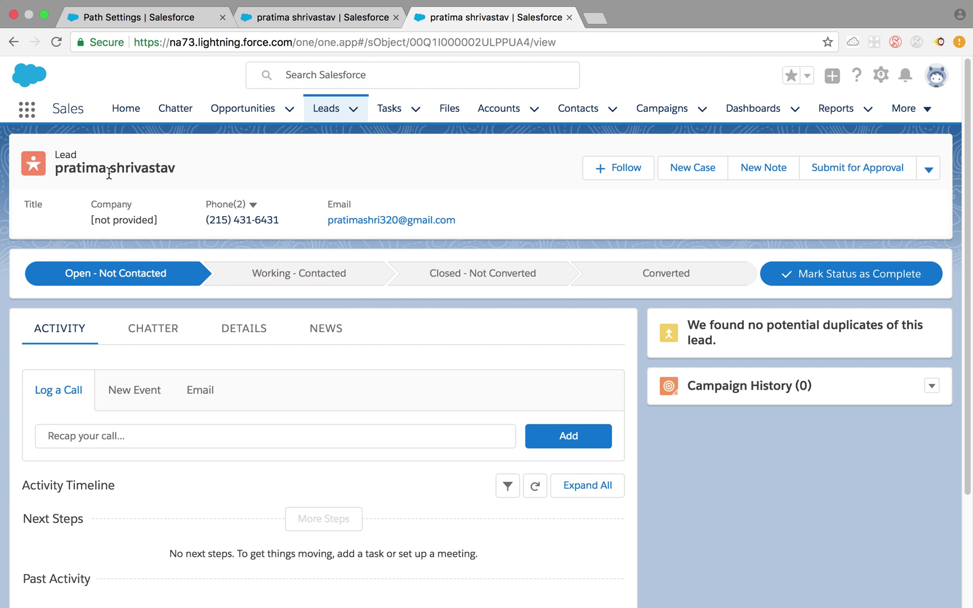
- Return to Setup, find Lead Processes by searching for "lead" and open the Test lead process to view its status values
click(158, 17)
click(60, 153)
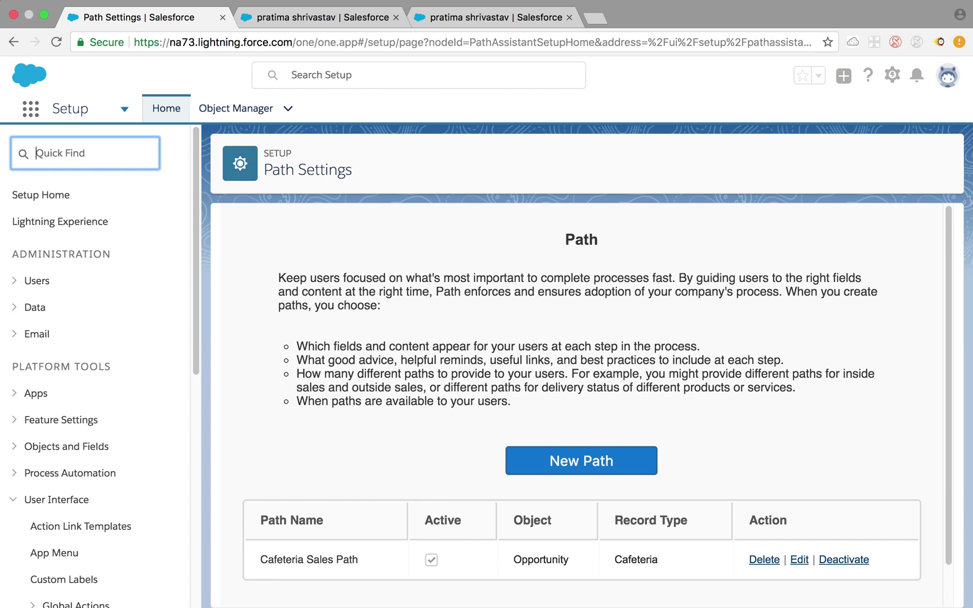
text(lead)
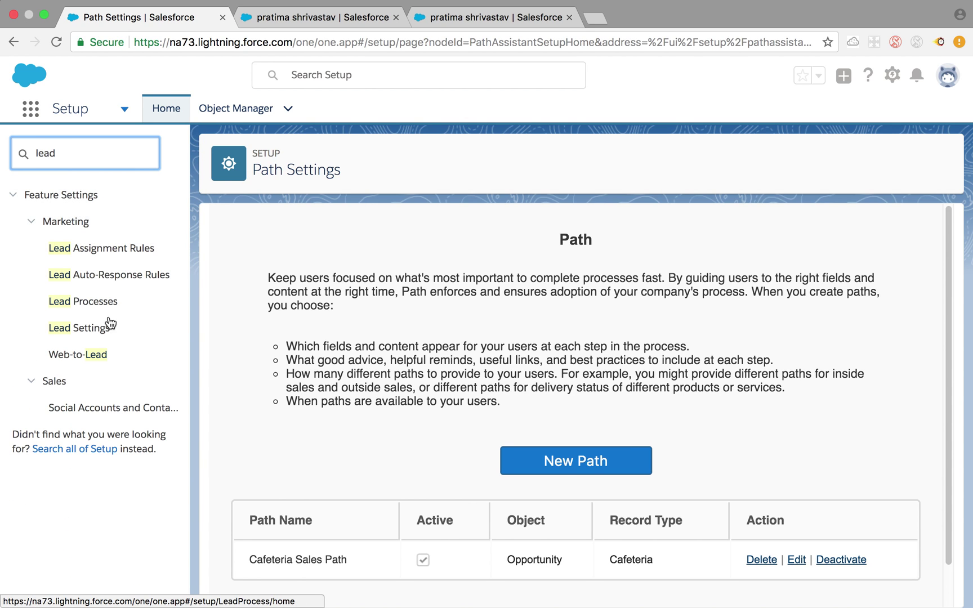
click(91, 309)
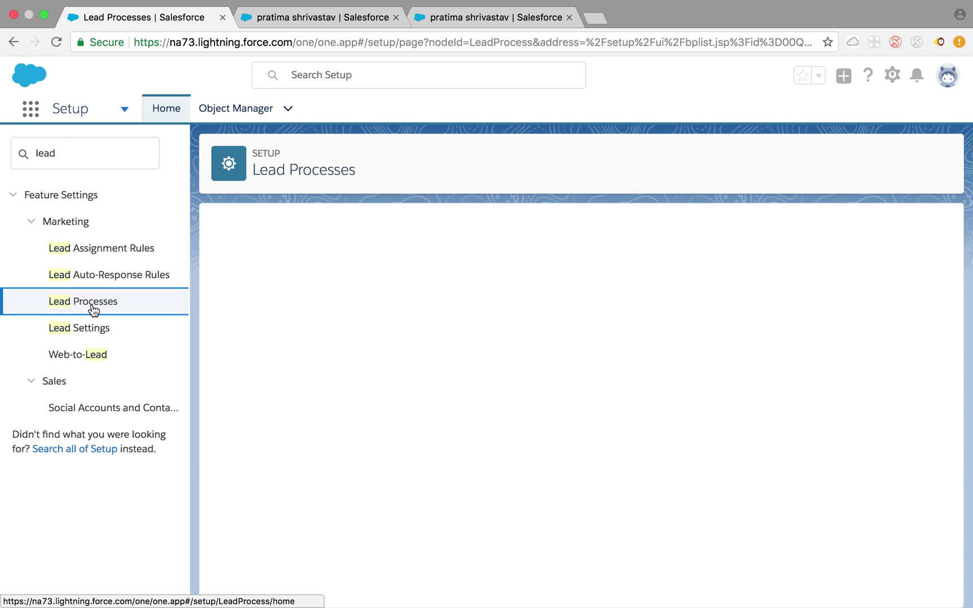
click(278, 352)
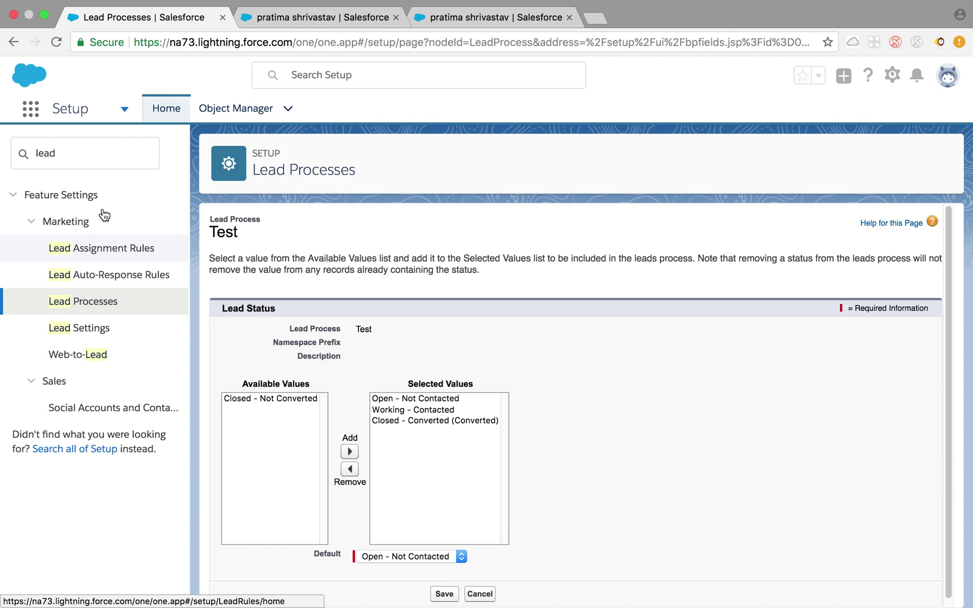
- Find the Lead object in Object Manager by filtering for "lead" and view its Lightning Record Pages
click(237, 110)
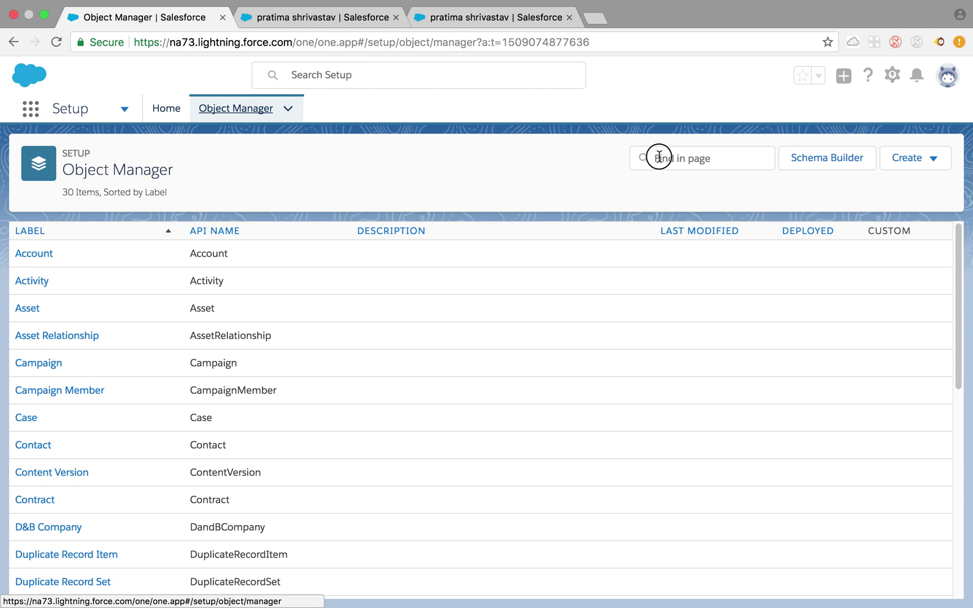
click(660, 156)
text(lead)
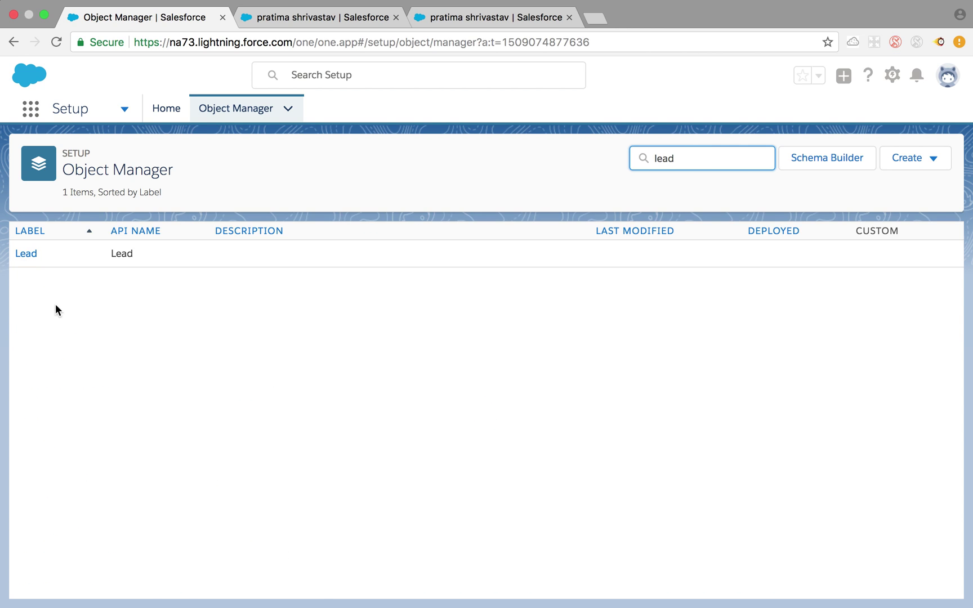
click(27, 255)
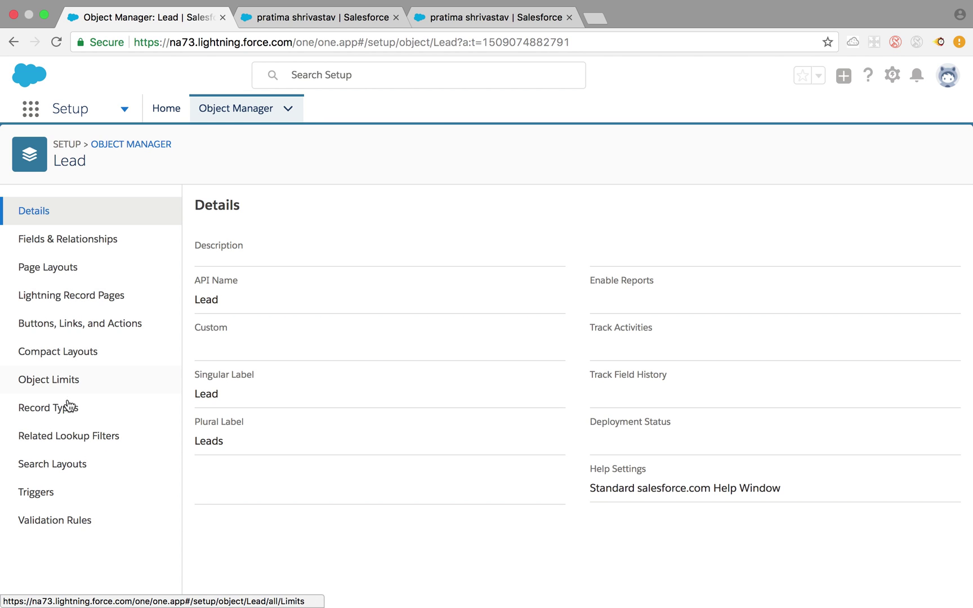
click(61, 303)
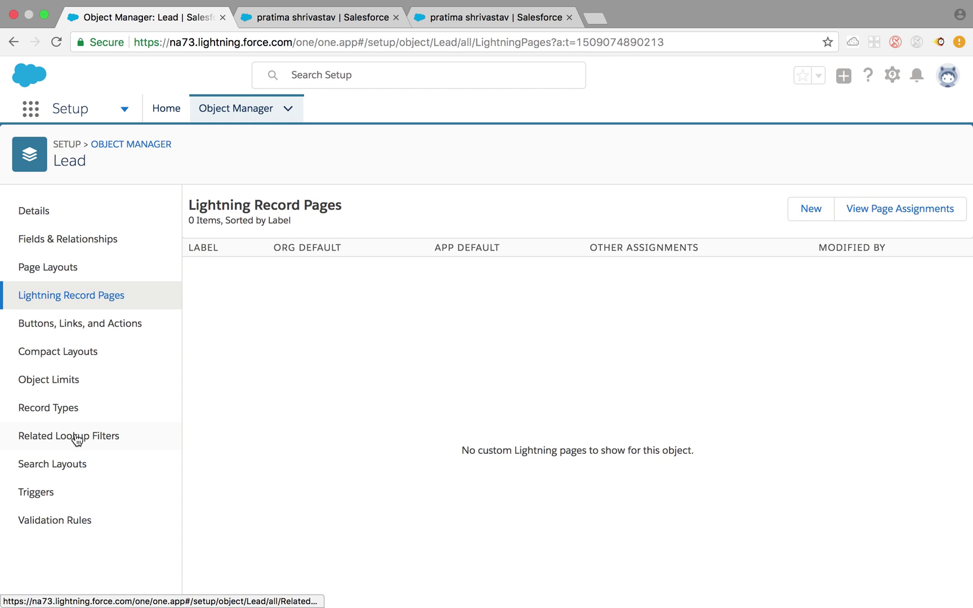
- Create a Lead record type from Master with label Test and the Test lead process, and continue to the page layout assignment
click(64, 404)
click(807, 208)
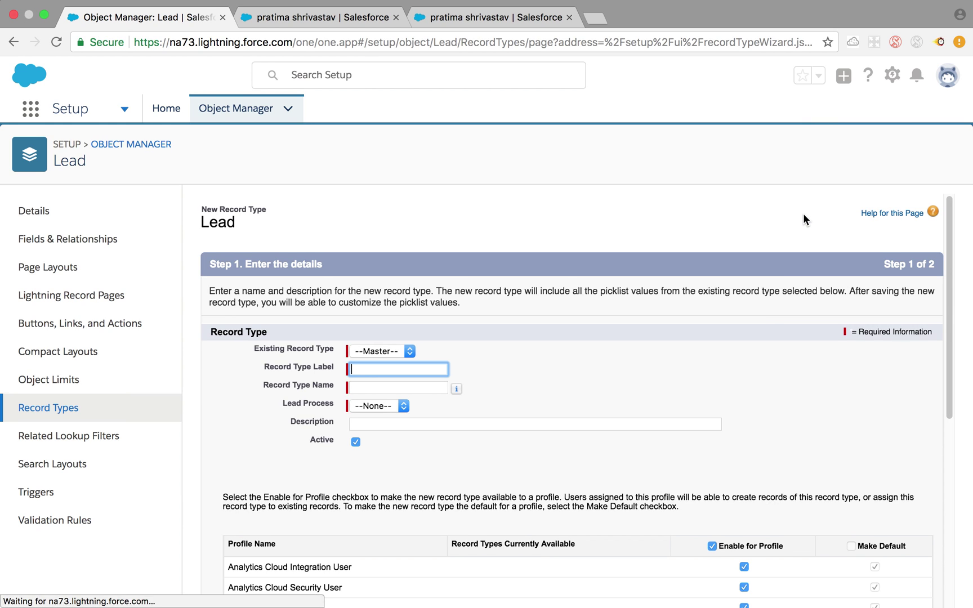
text(Test)
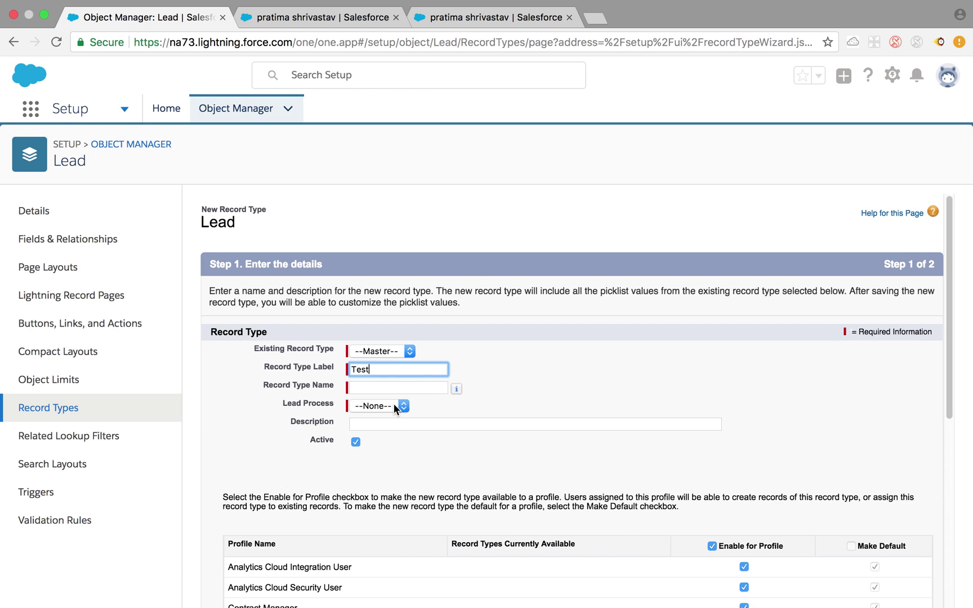
click(393, 403)
click(397, 415)
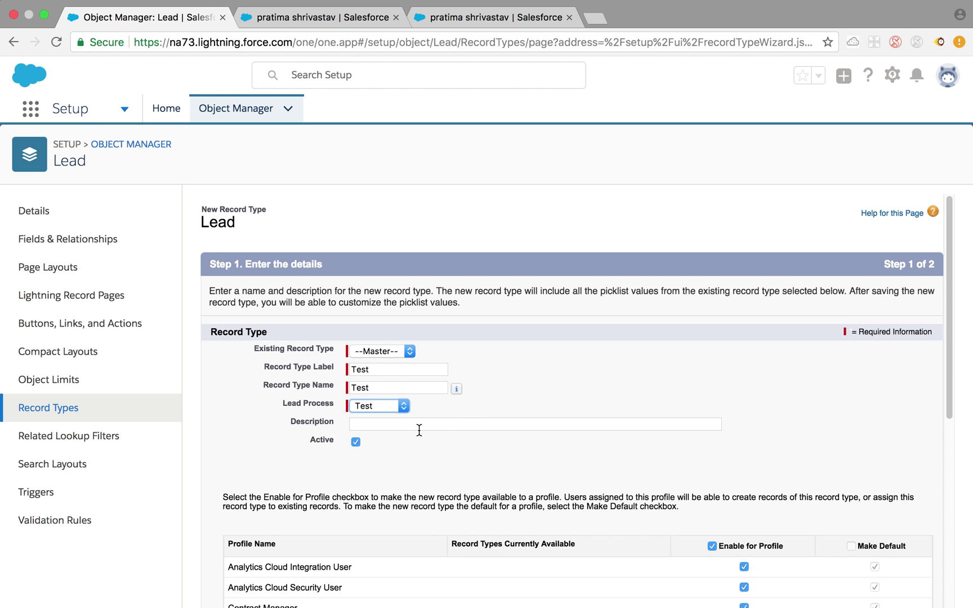
scroll(684, 454, down, 4)
scroll(677, 453, up, 4)
scroll(602, 444, down, 6)
click(887, 590)
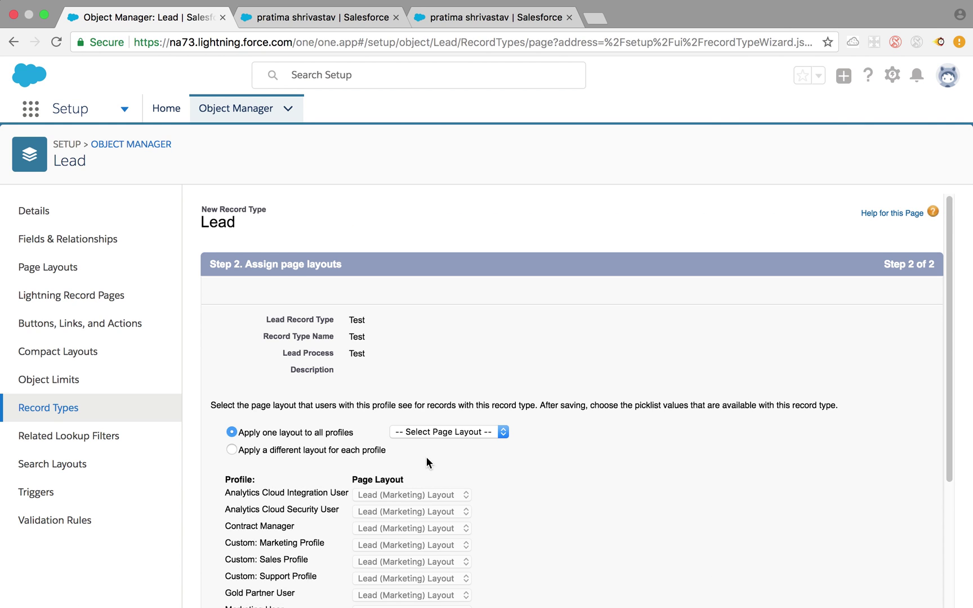
- Apply the Lead (Sales) Layout to all profiles and save the record type
click(483, 432)
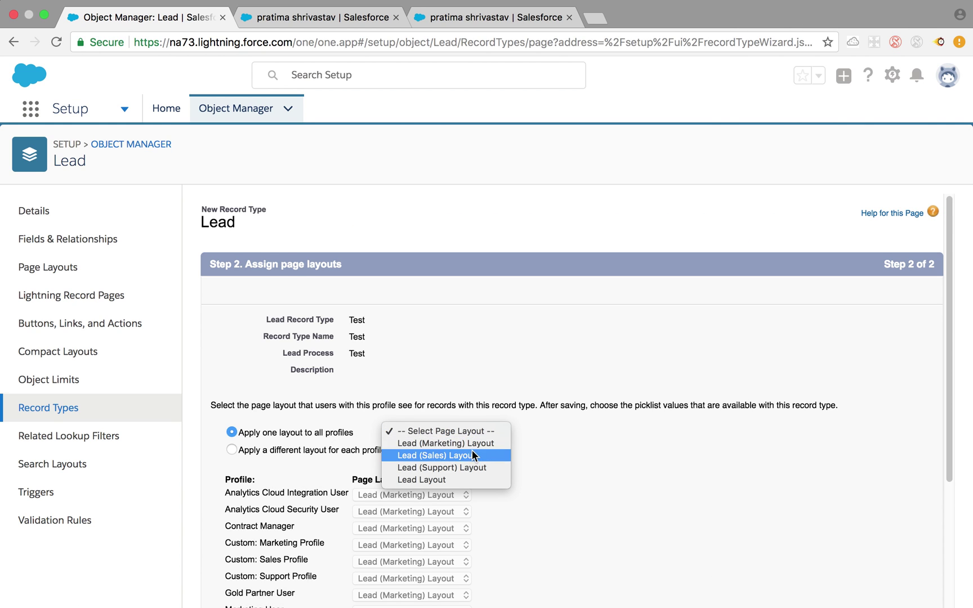
click(499, 455)
scroll(699, 487, down, 5)
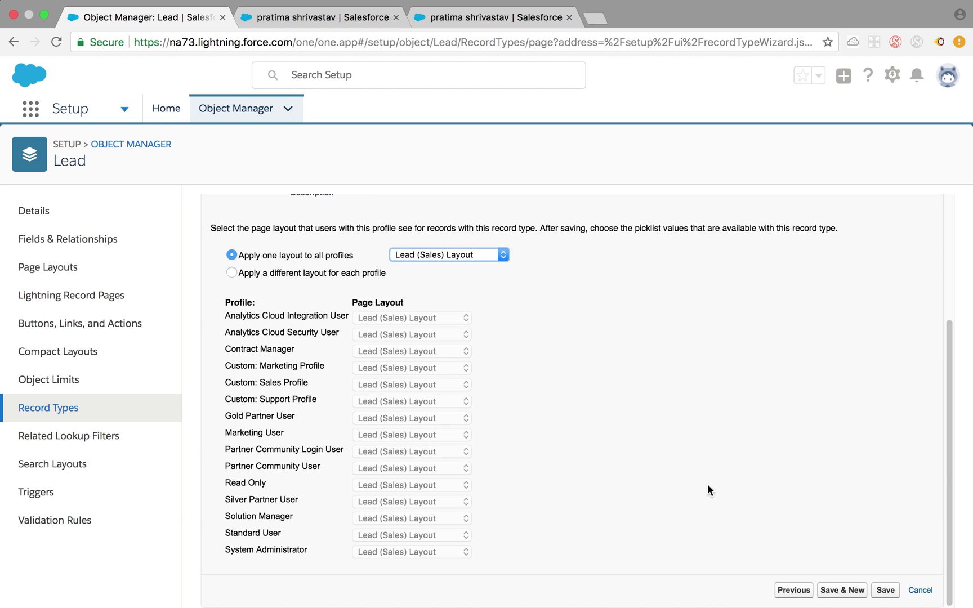
click(885, 590)
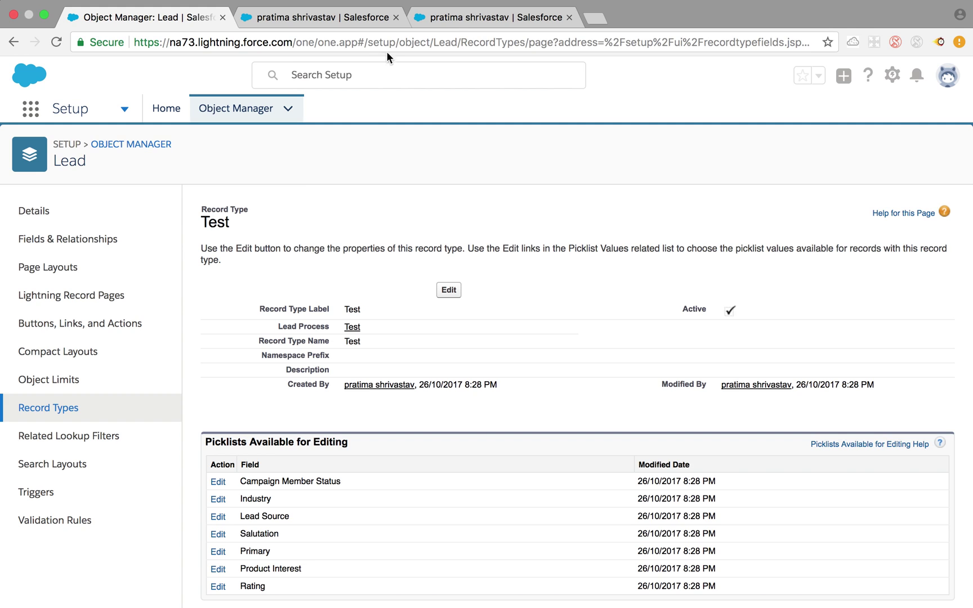
- Reload the open lead record, change its record type to Test and save it, keeping the Open - Not Contacted status
click(455, 19)
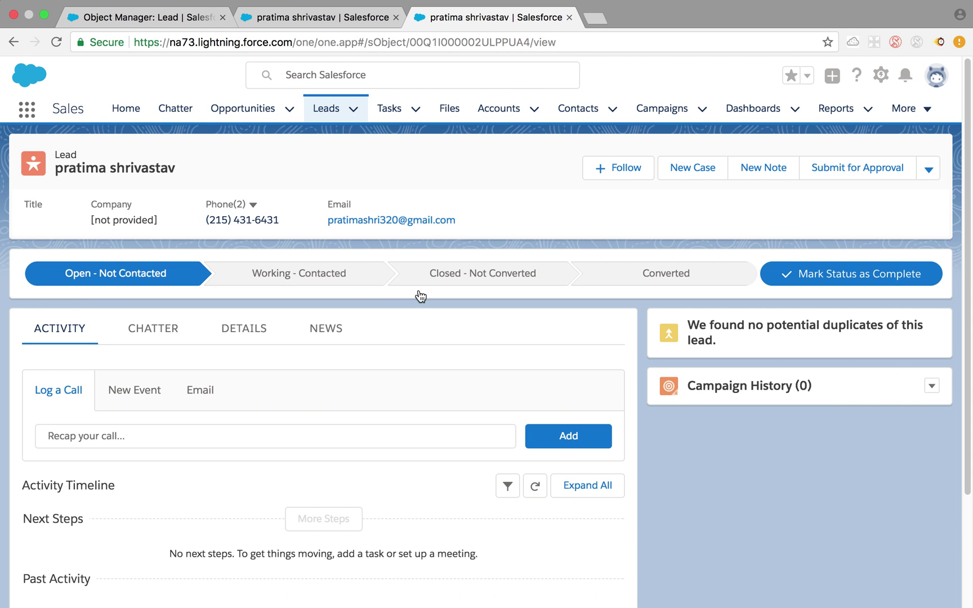
click(60, 45)
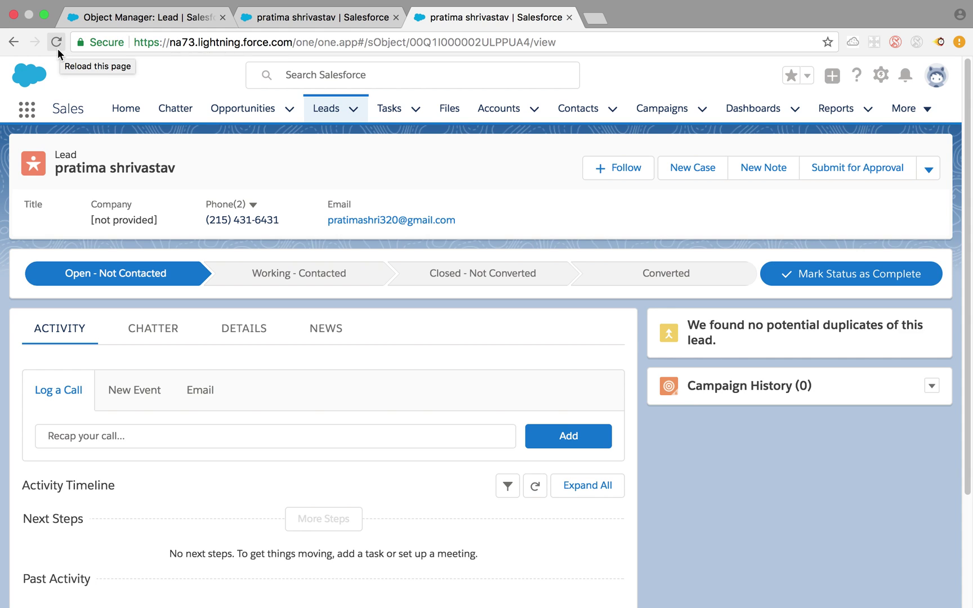
click(929, 169)
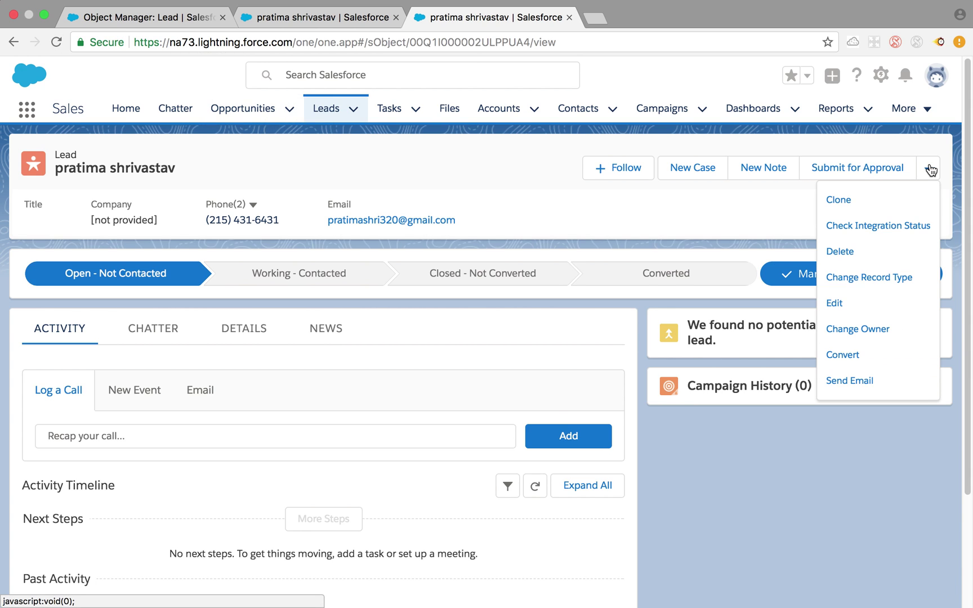
click(882, 279)
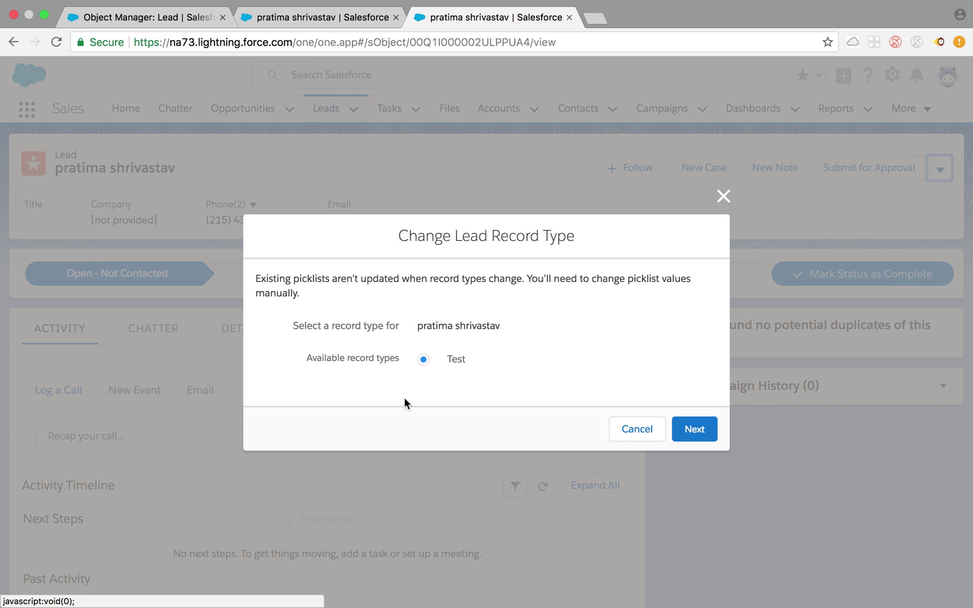
click(680, 434)
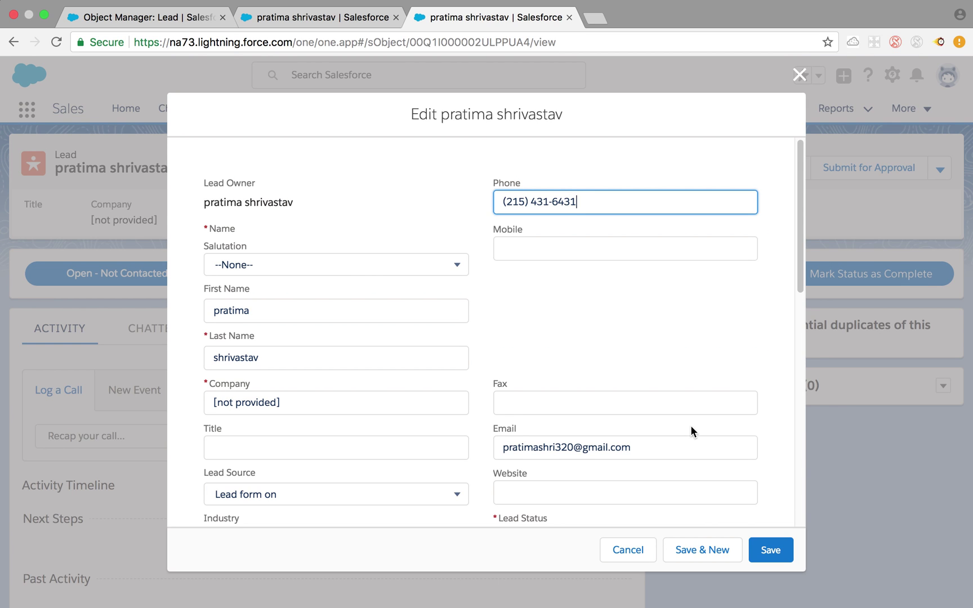
scroll(450, 332, down, 2)
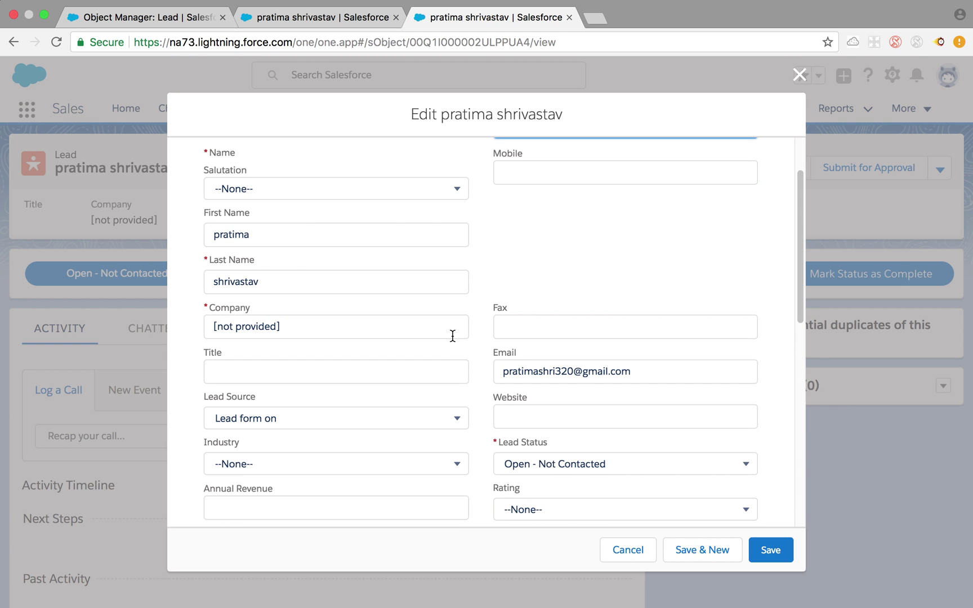
scroll(452, 336, down, 1)
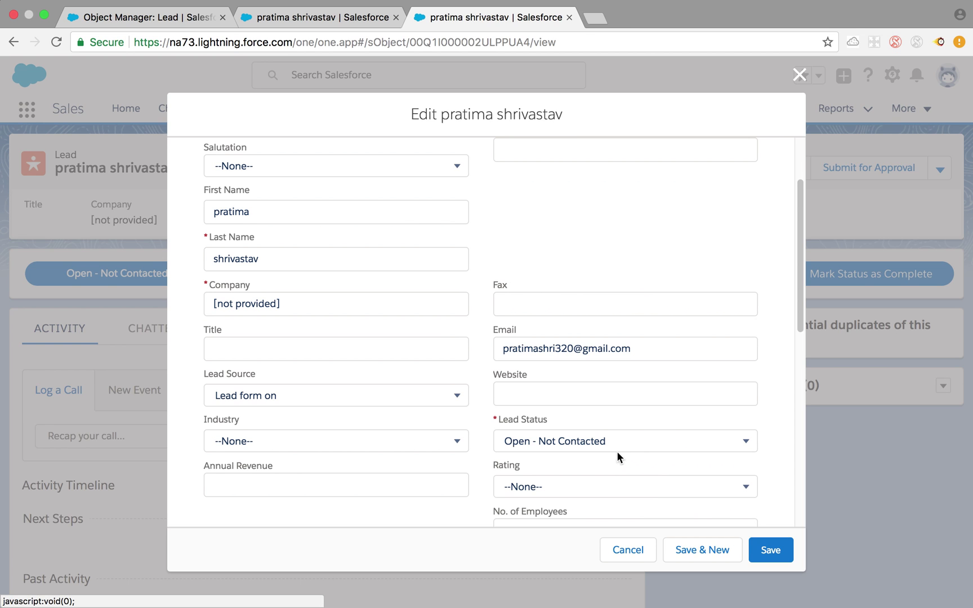
click(772, 552)
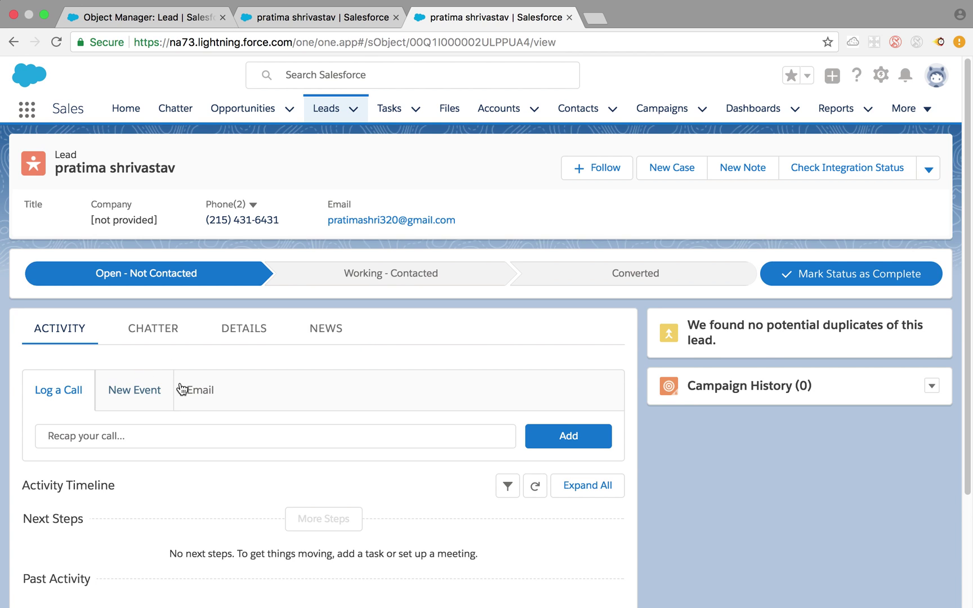
- Review the lead's detail fields and open the App Launcher in the other lead window
click(224, 333)
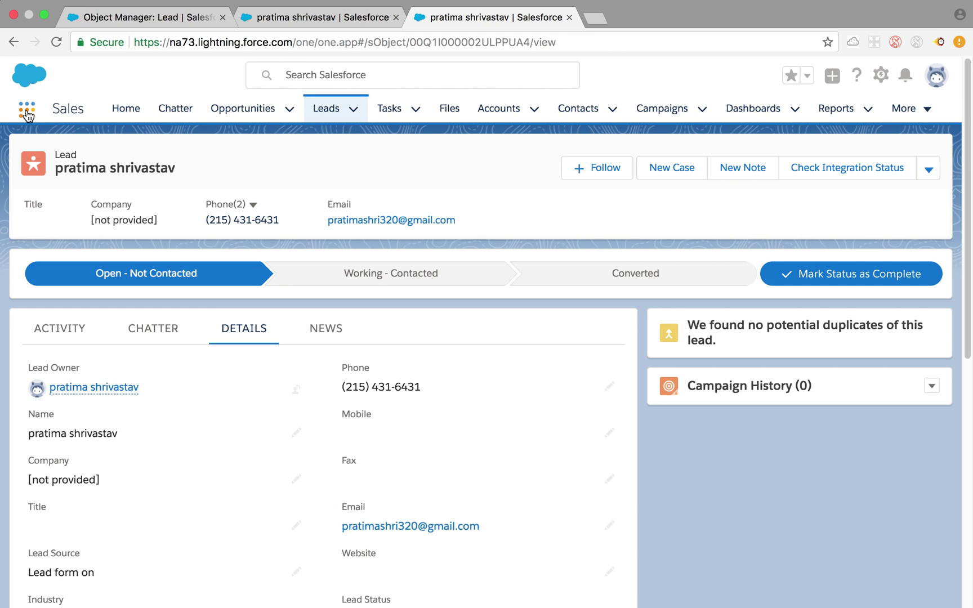
scroll(355, 294, down, 5)
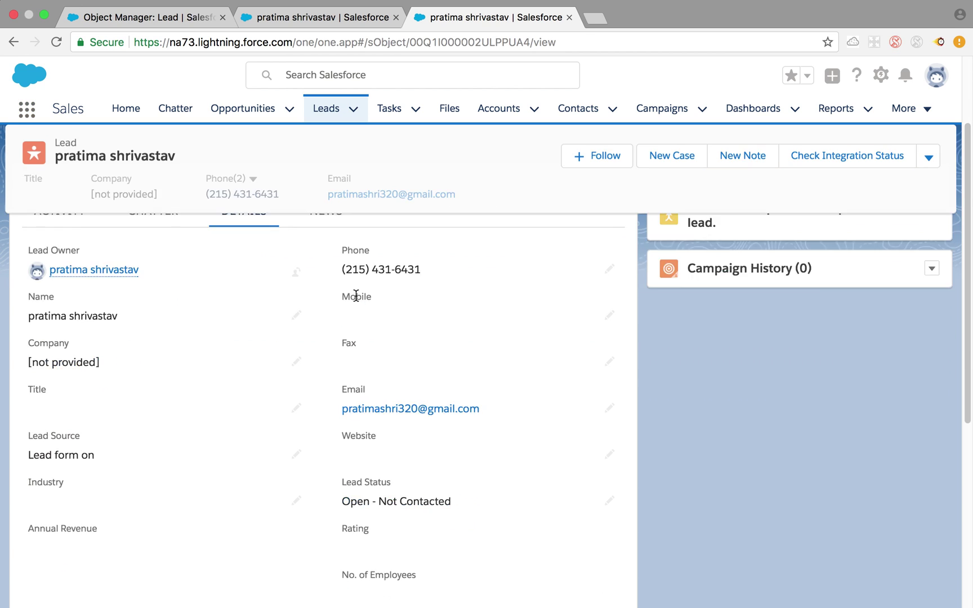
click(309, 18)
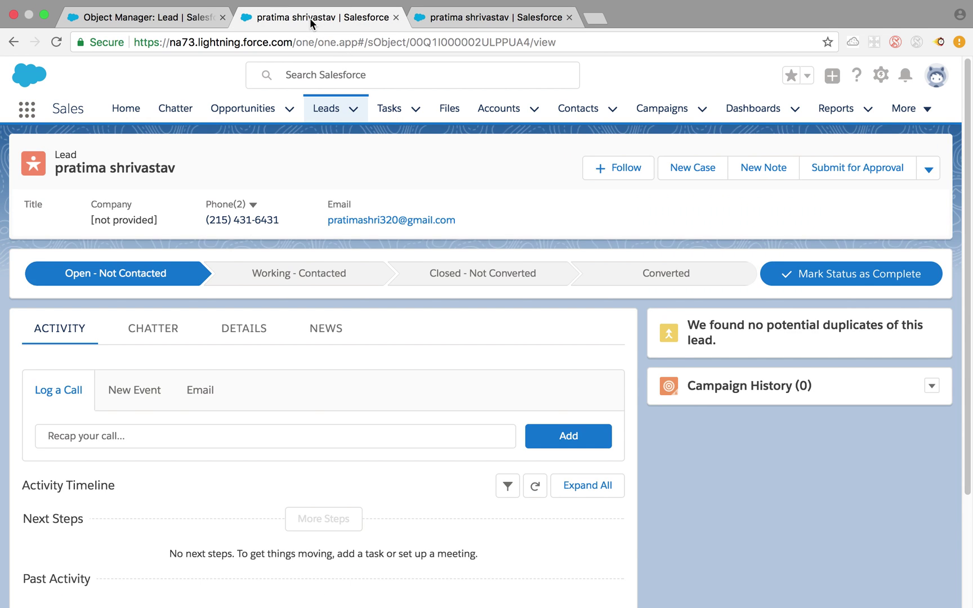
click(30, 114)
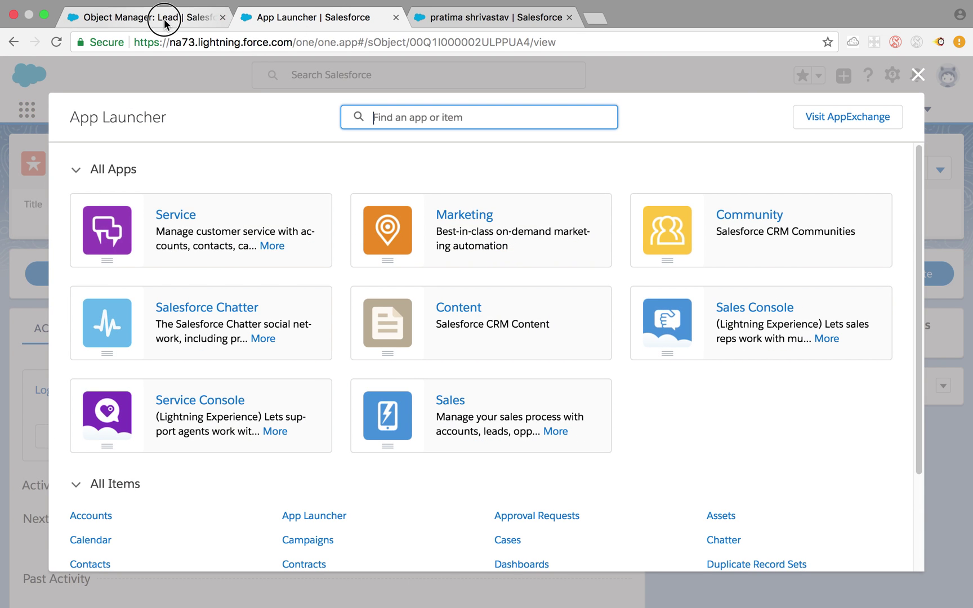
- Return to Setup and look through the full list of objects in Object Manager
click(164, 21)
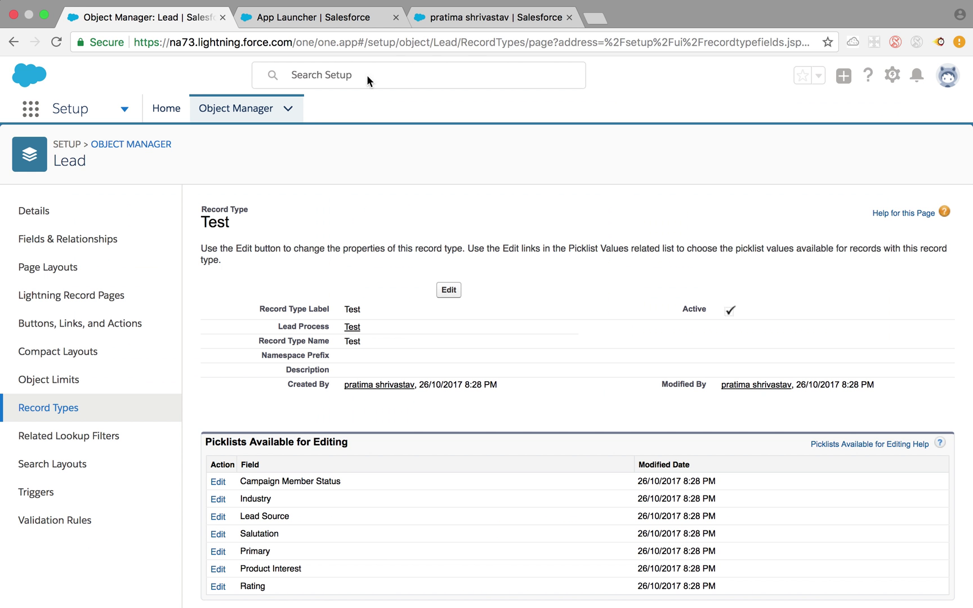
click(239, 107)
scroll(300, 378, down, 3)
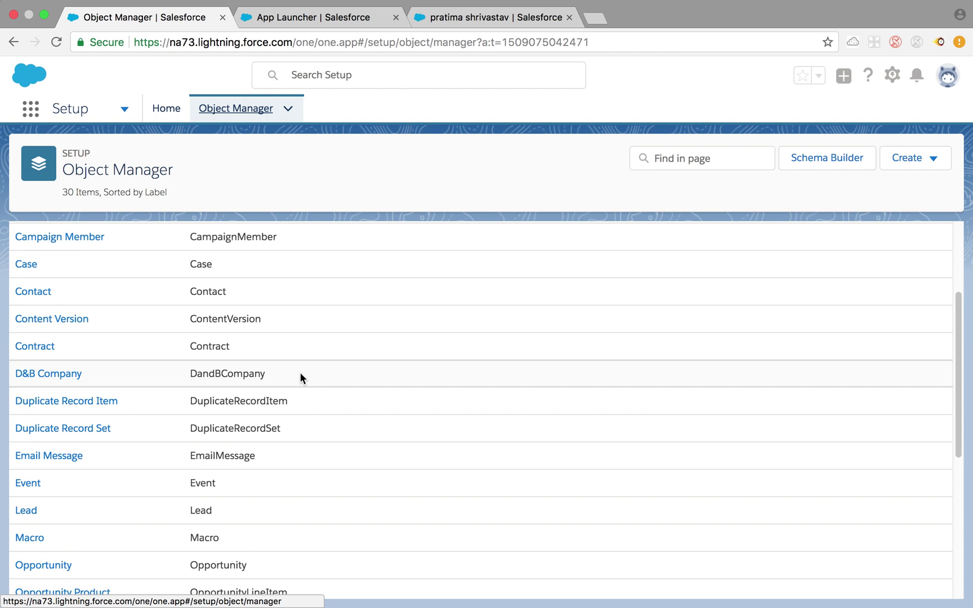
scroll(300, 378, down, 2)
scroll(300, 376, down, 4)
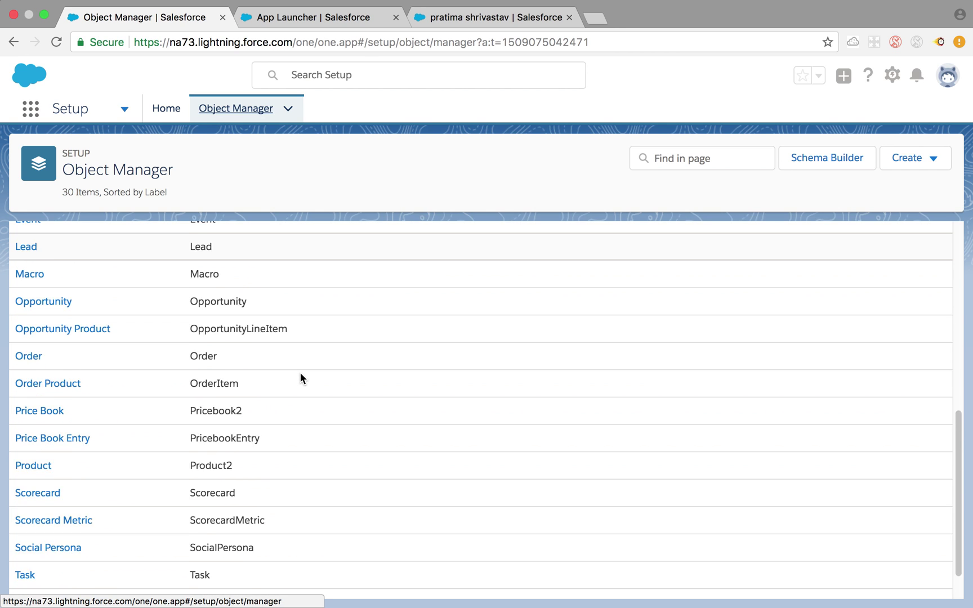
scroll(300, 374, up, 10)
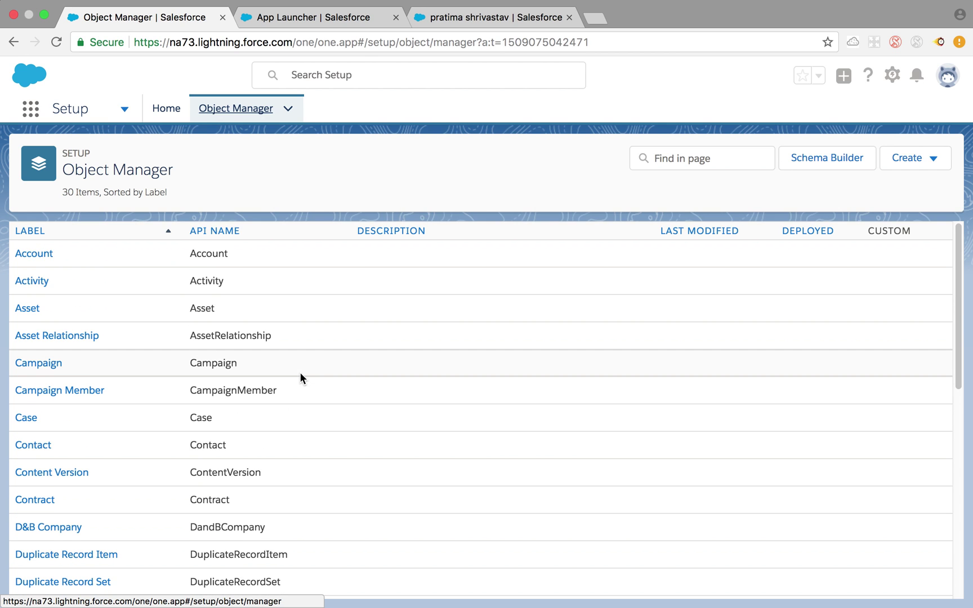
- Start a new custom object with the label Test and the plural label Tests
click(903, 163)
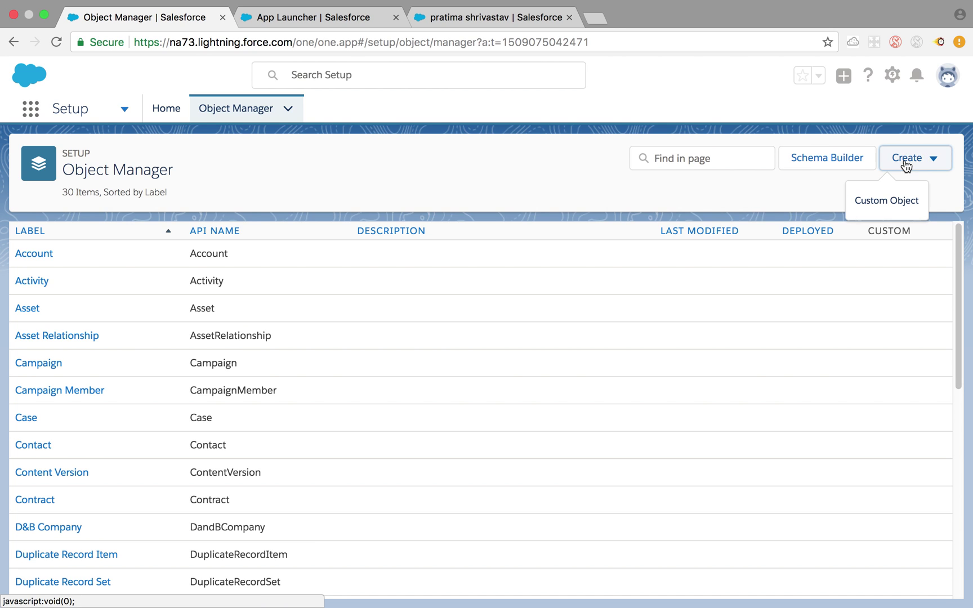
click(886, 204)
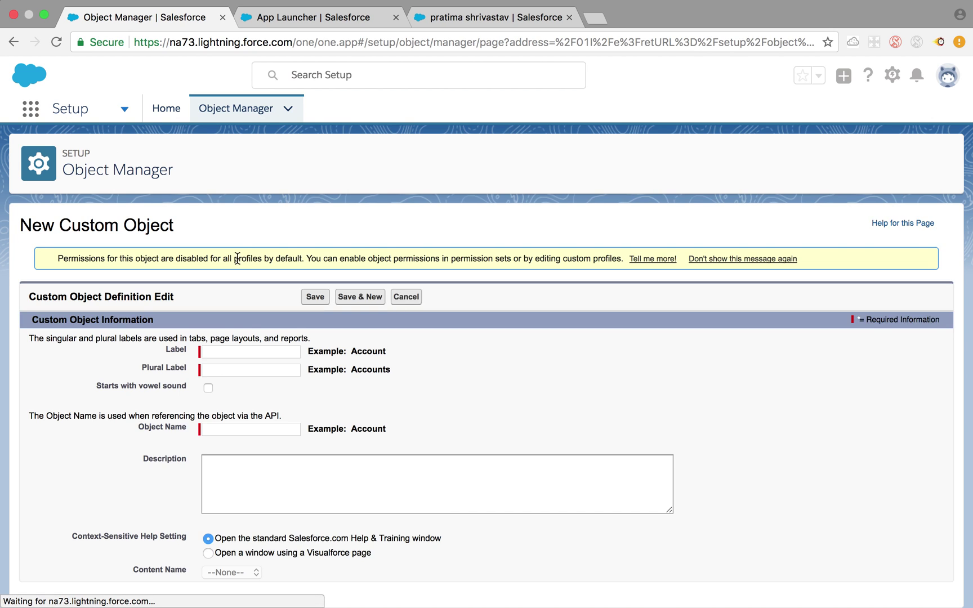
click(242, 352)
text(Tes)
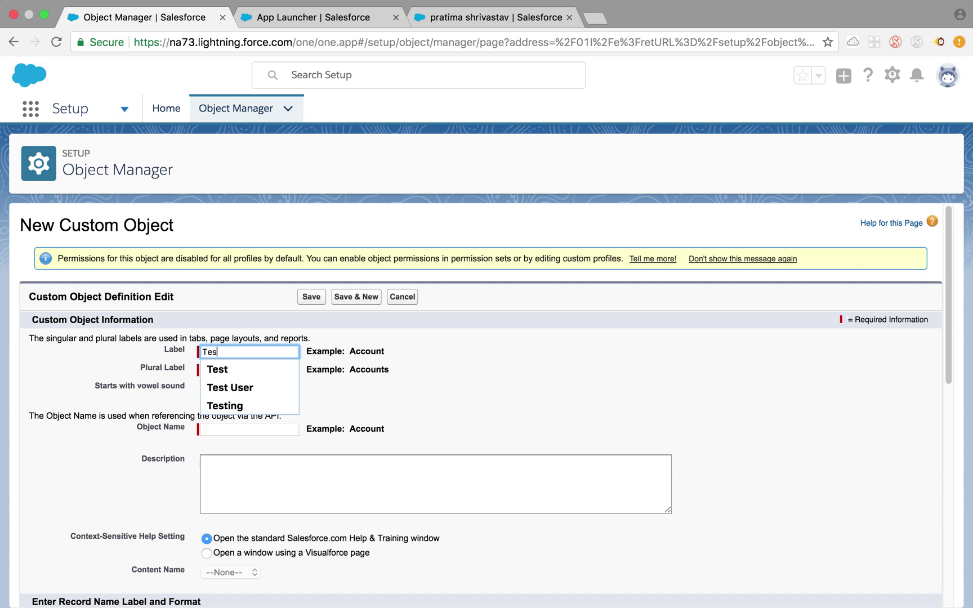
text(t)
click(250, 369)
click(232, 374)
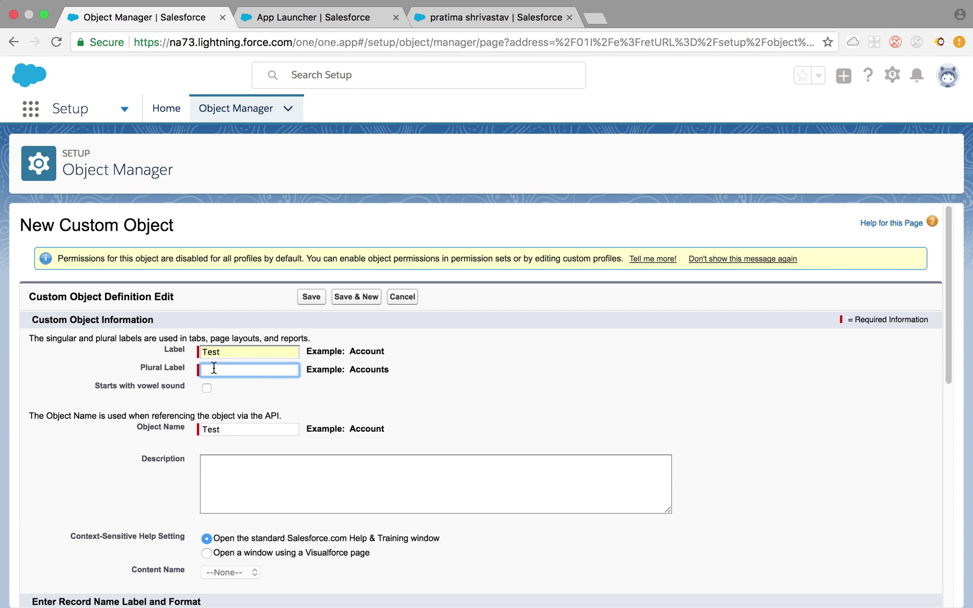
text(Tests)
- Enable launching the New Custom Tab Wizard after saving, and save the custom object
scroll(286, 396, down, 5)
scroll(173, 384, down, 3)
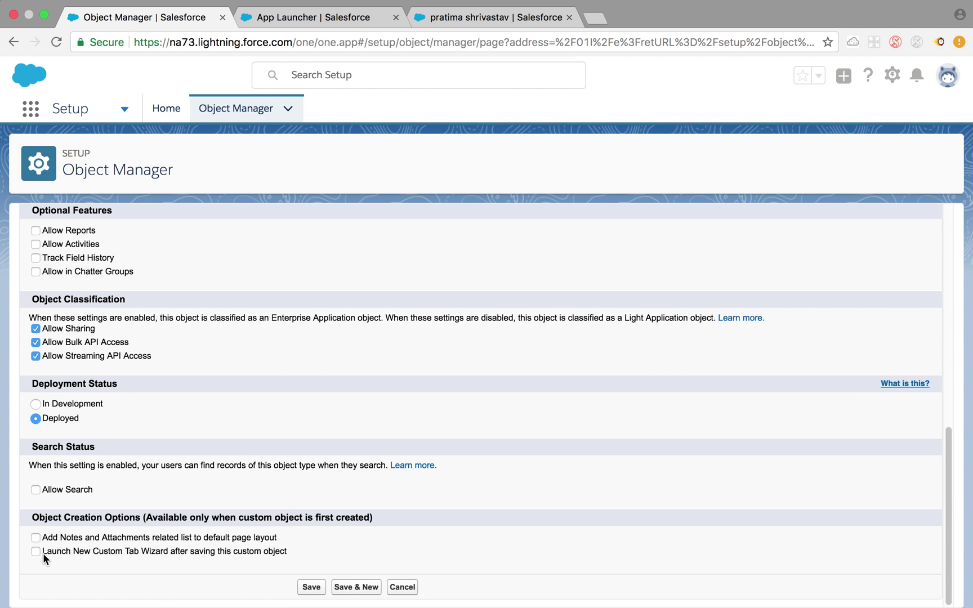
click(311, 586)
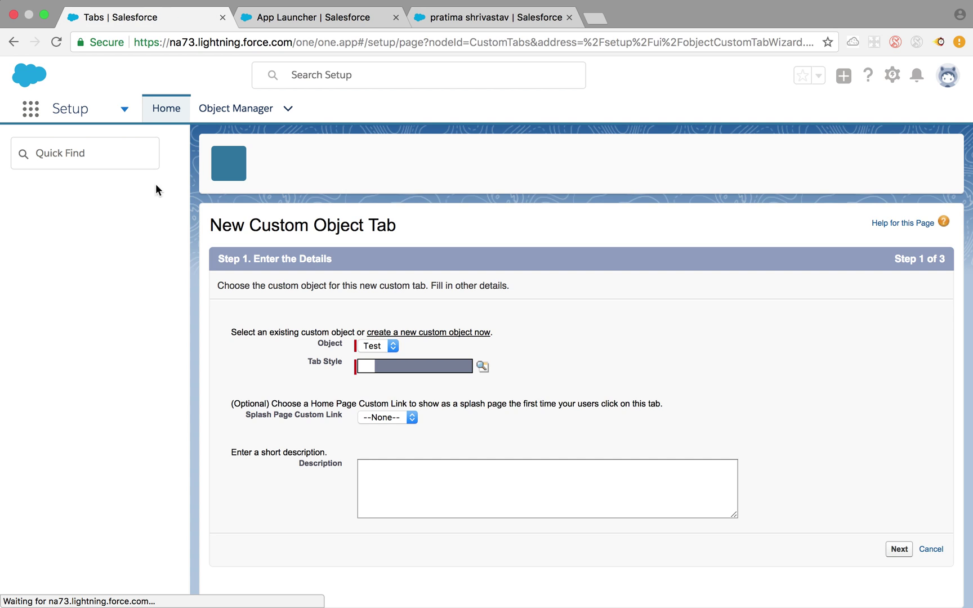
- Choose a tab style for the Test object's tab, keep the default profile and app settings, and save the tab
click(493, 368)
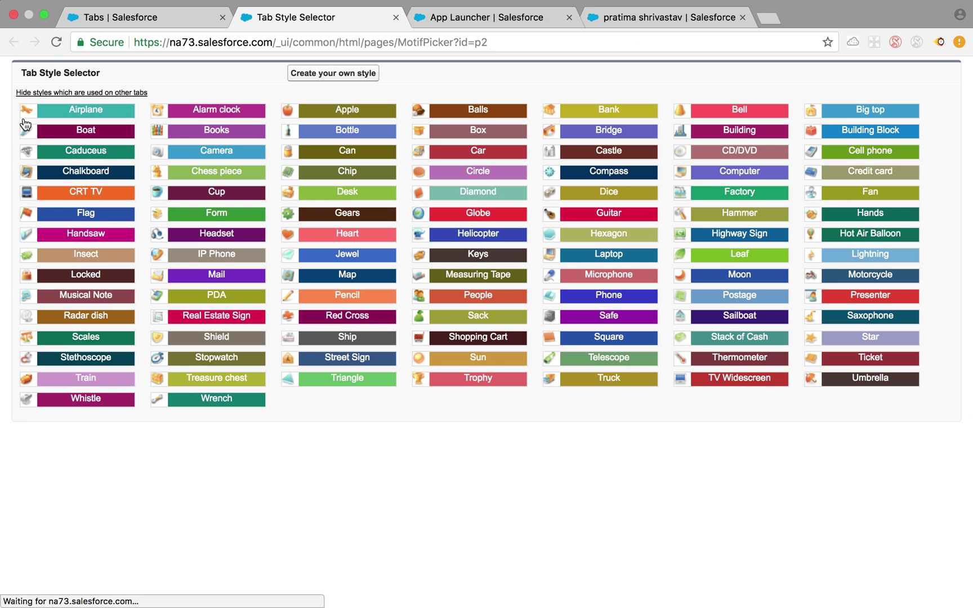
click(25, 118)
click(899, 550)
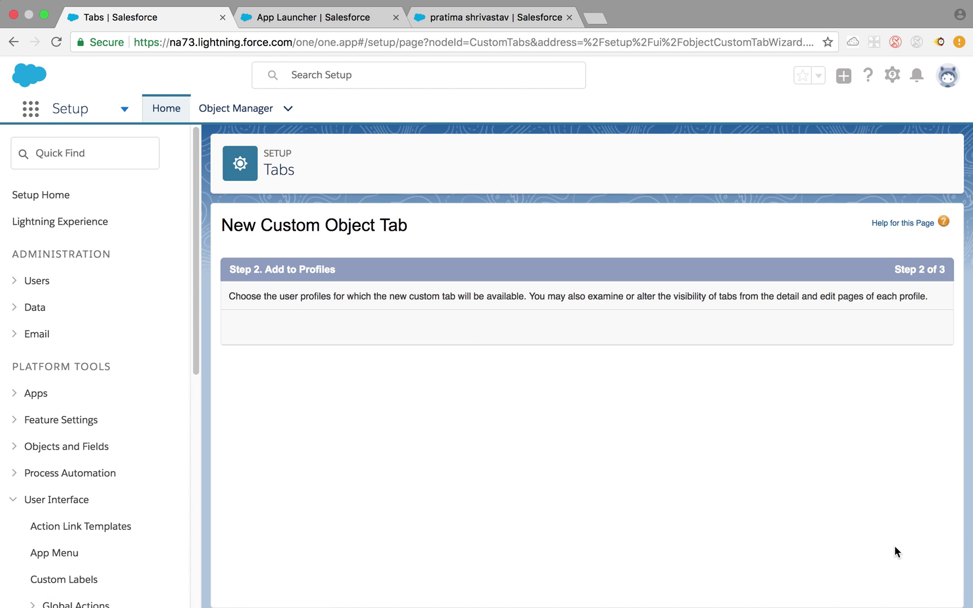
scroll(787, 365, down, 10)
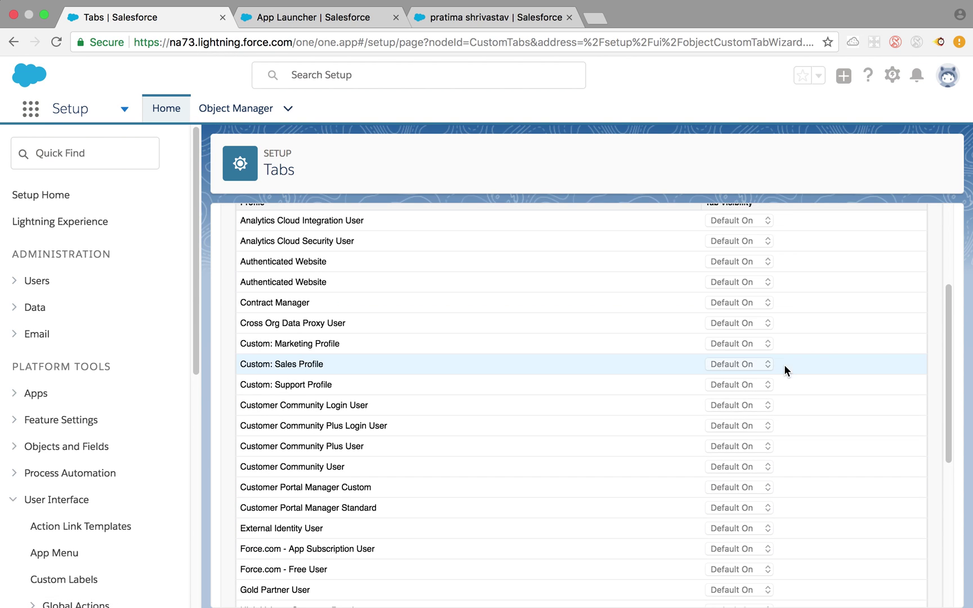
click(898, 591)
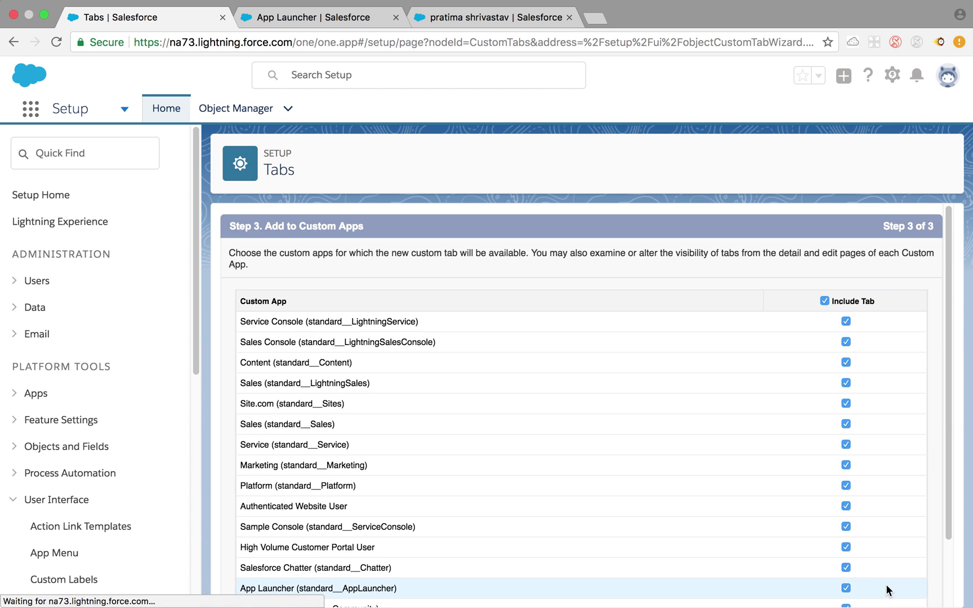
scroll(799, 381, down, 3)
click(884, 589)
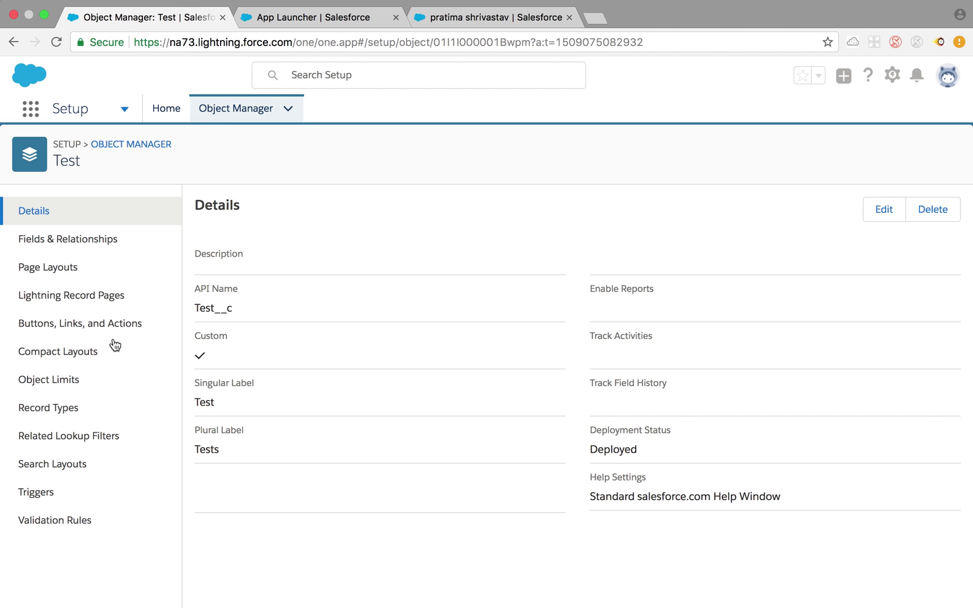
- Start a new custom field on the Test object and choose Picklist as its data type
click(98, 328)
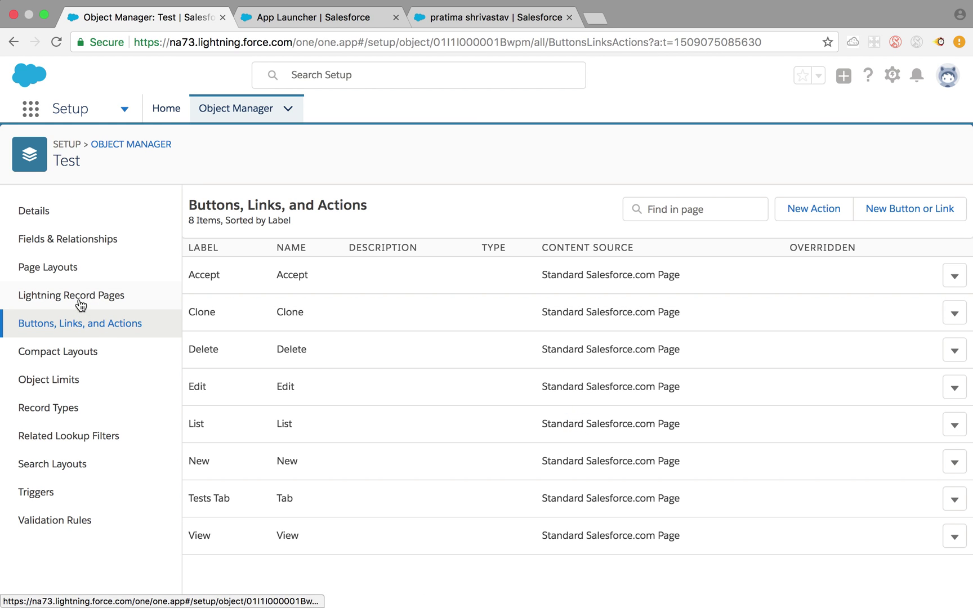
click(61, 273)
click(65, 239)
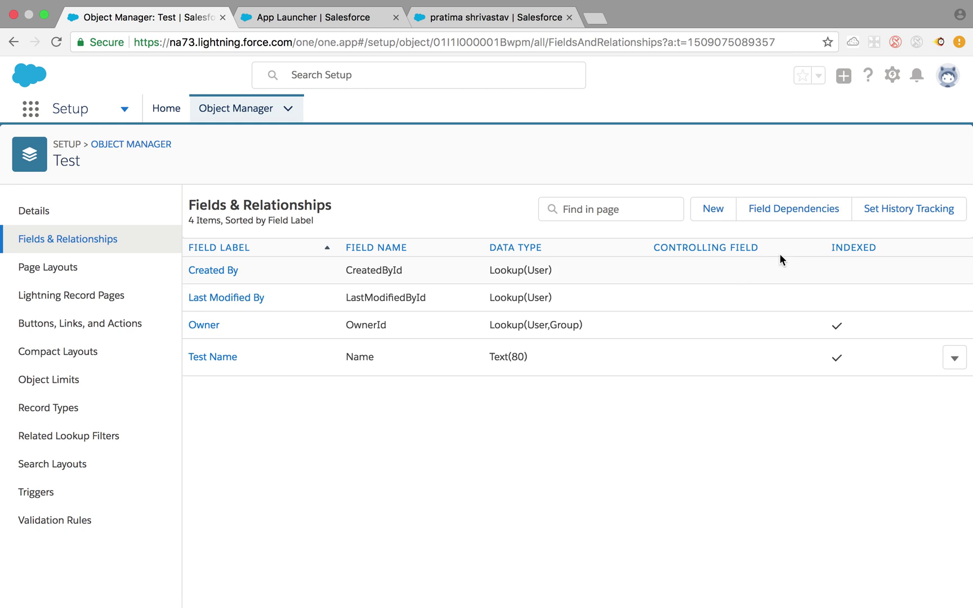
click(712, 209)
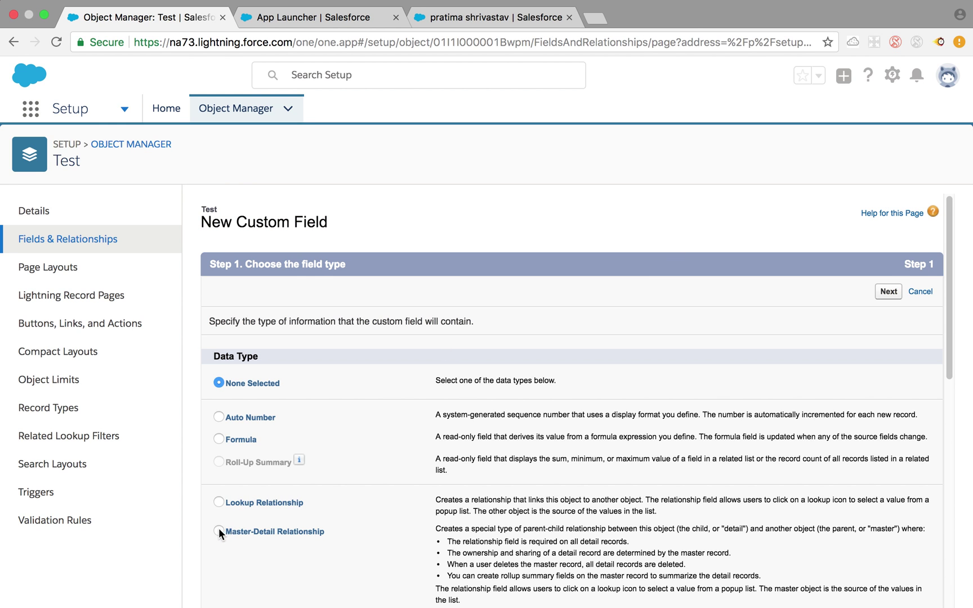
scroll(254, 483, down, 5)
scroll(257, 480, down, 4)
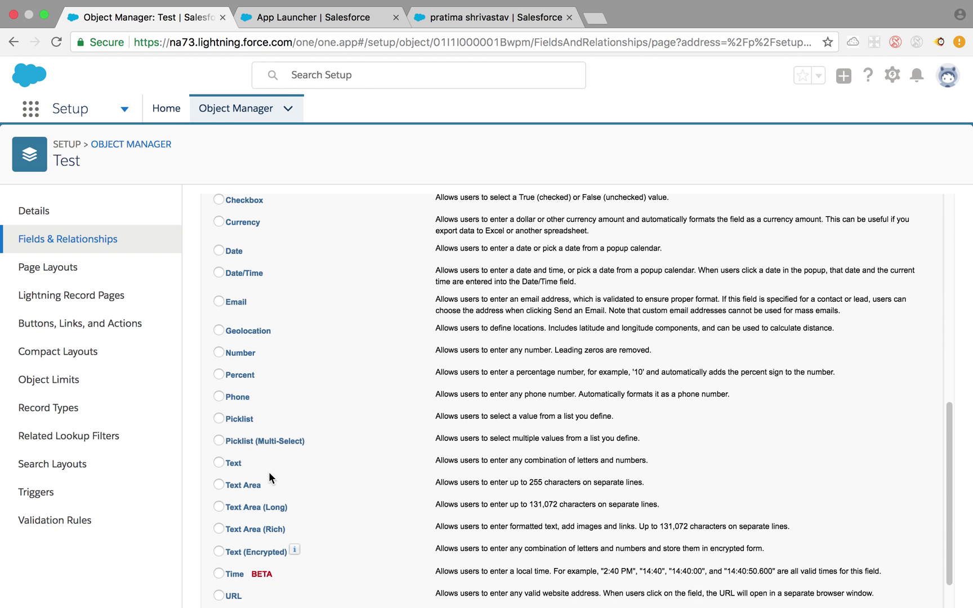
click(222, 394)
scroll(715, 456, down, 1)
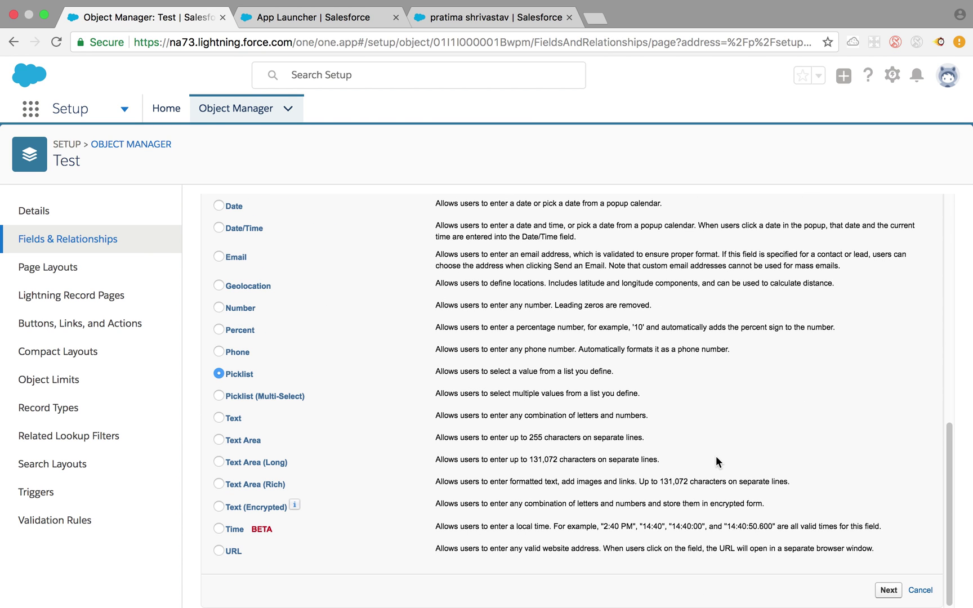
click(888, 589)
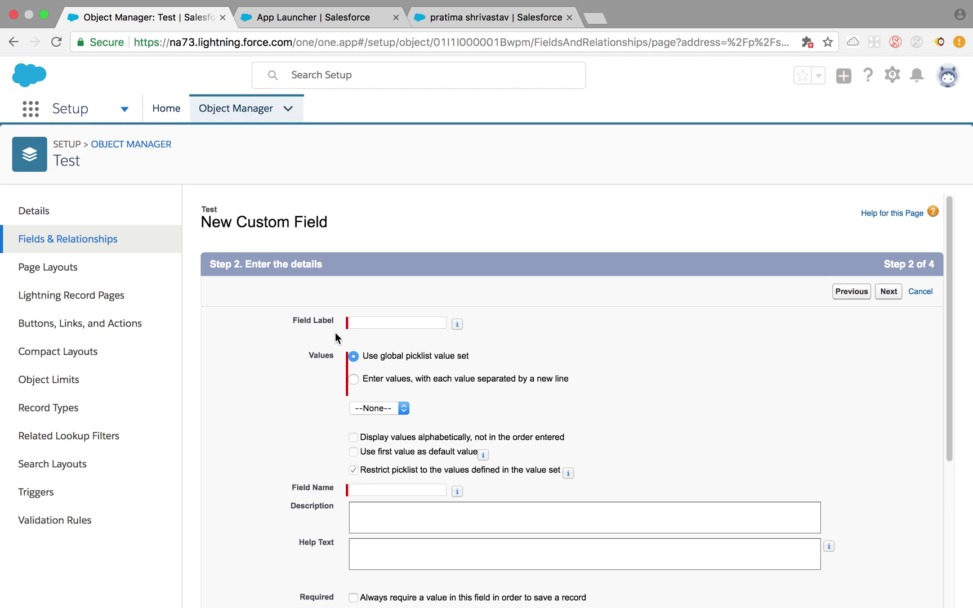
- Label the field Picklist and enter New, Old and Deprecated as its own values on separate lines
click(367, 324)
text(Picklist)
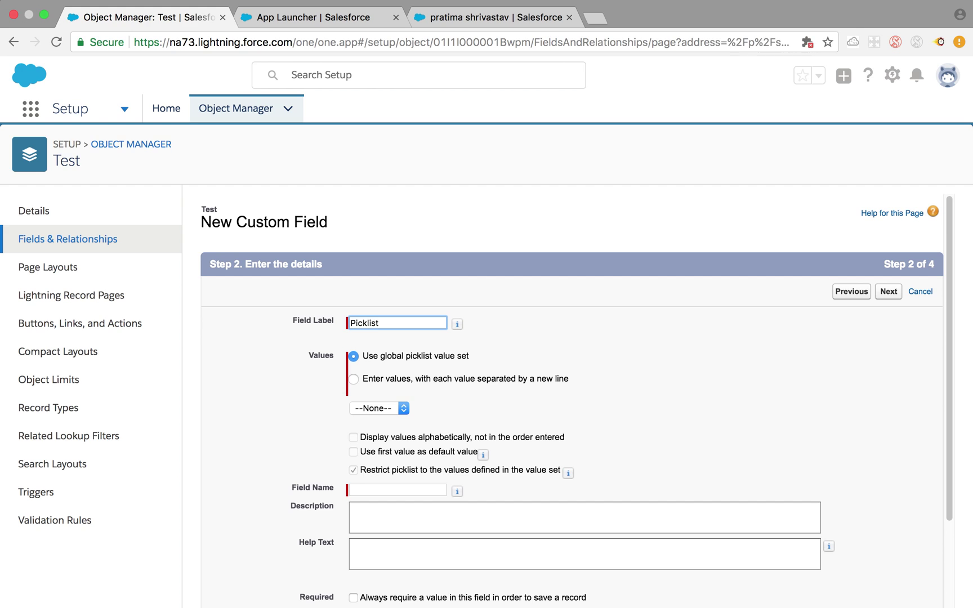
click(353, 379)
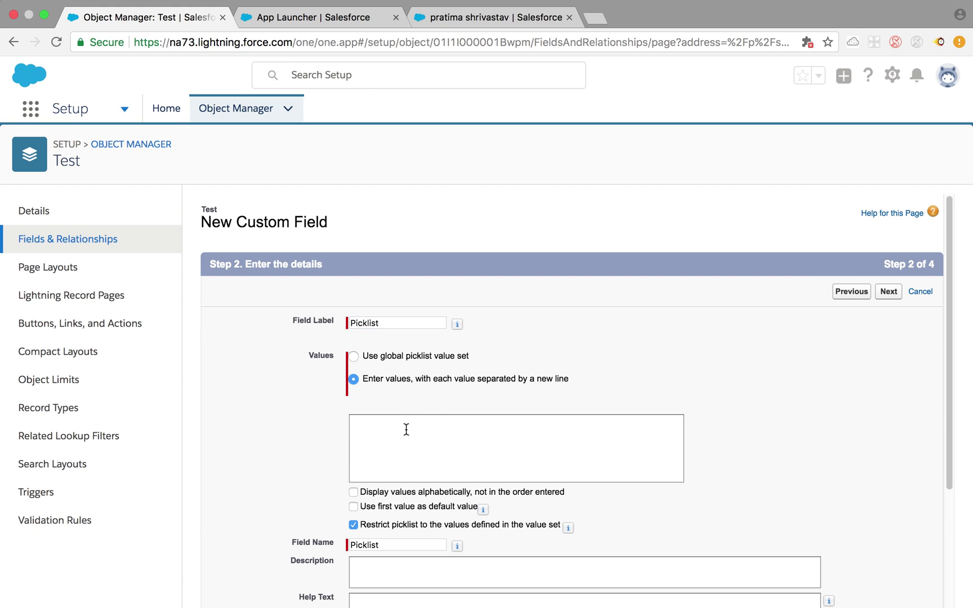
click(406, 429)
text(N)
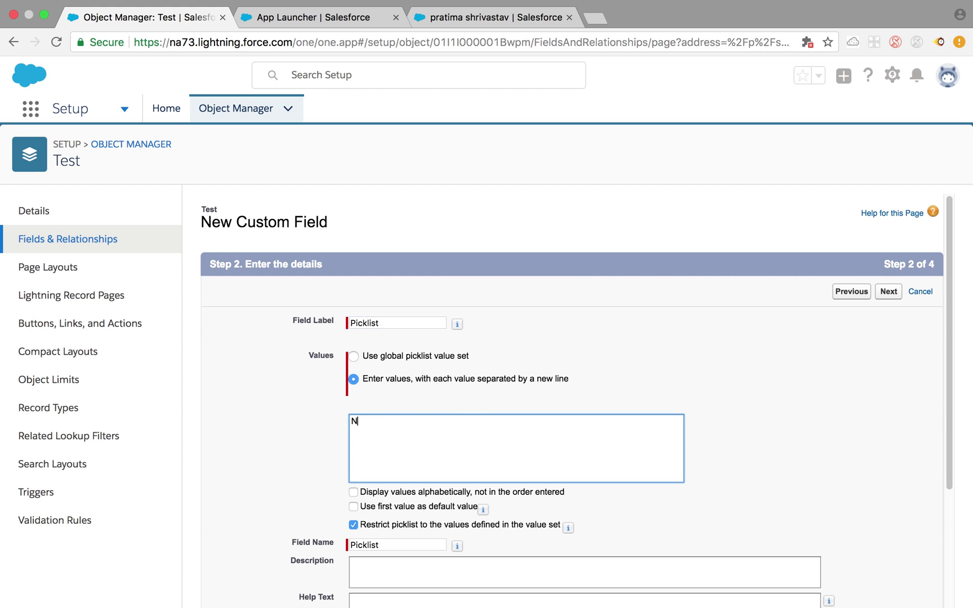
text(ewOld Dep)
text(reacte)
text(ated)
scroll(451, 485, down, 5)
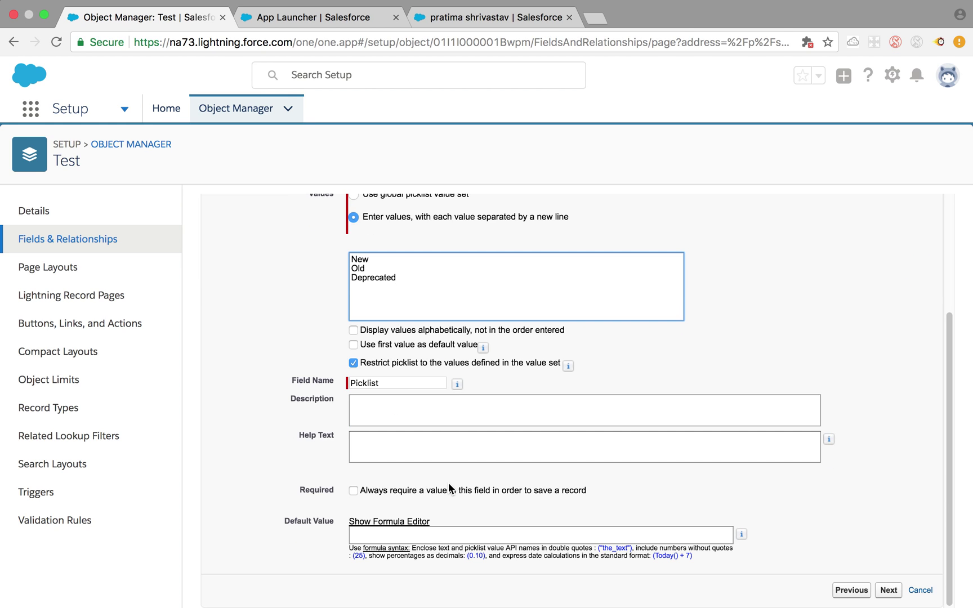
- Keep the default field-level security and the Test Layout assignment, and save the picklist field
click(882, 590)
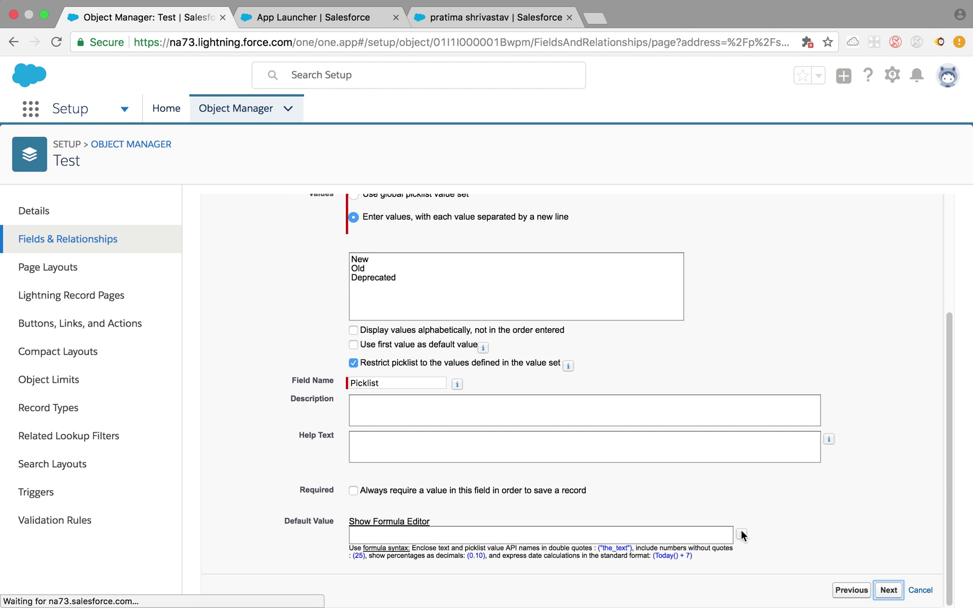
click(889, 291)
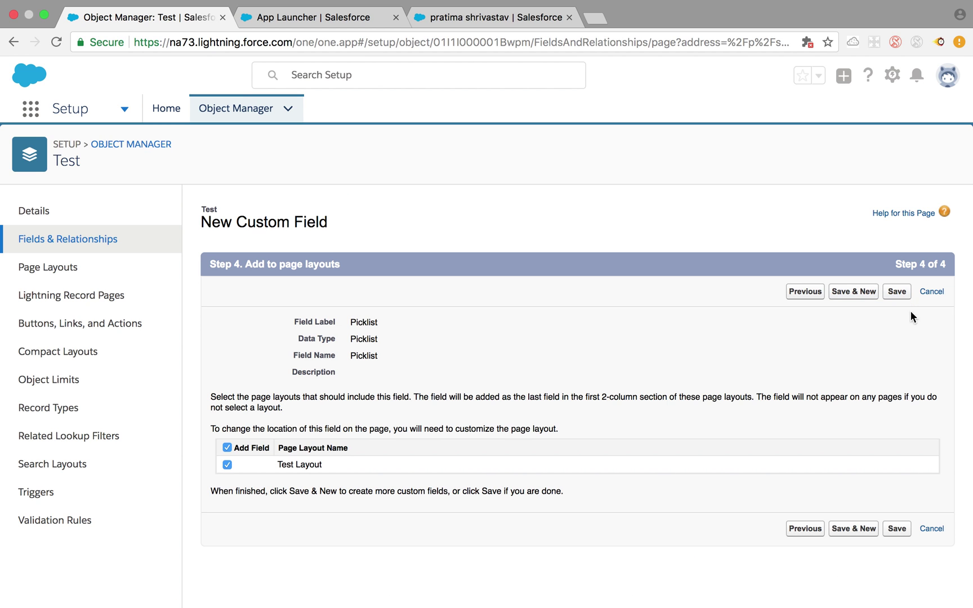
click(899, 294)
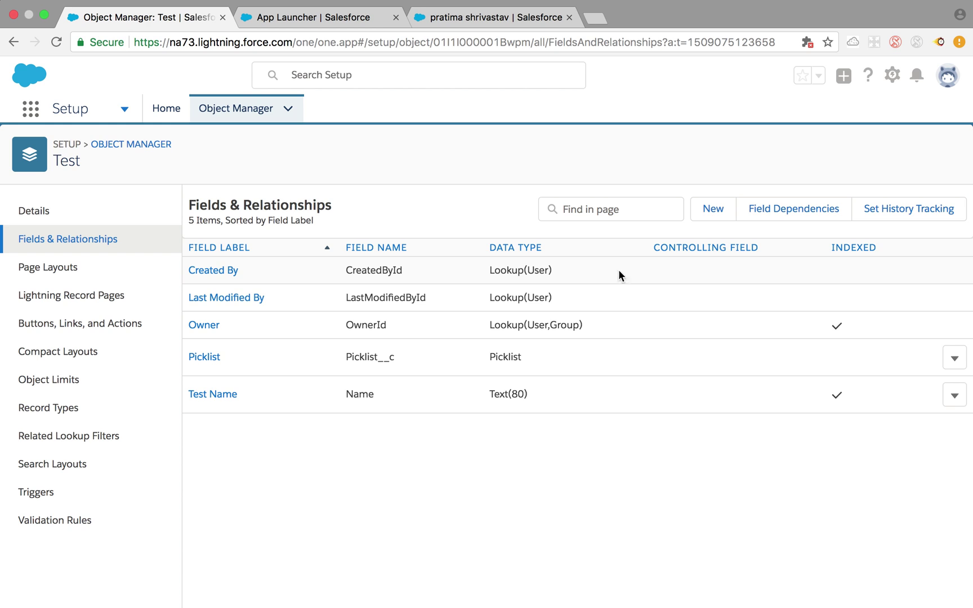
- Find Path Settings in Setup by searching for path, and start a new path
click(164, 108)
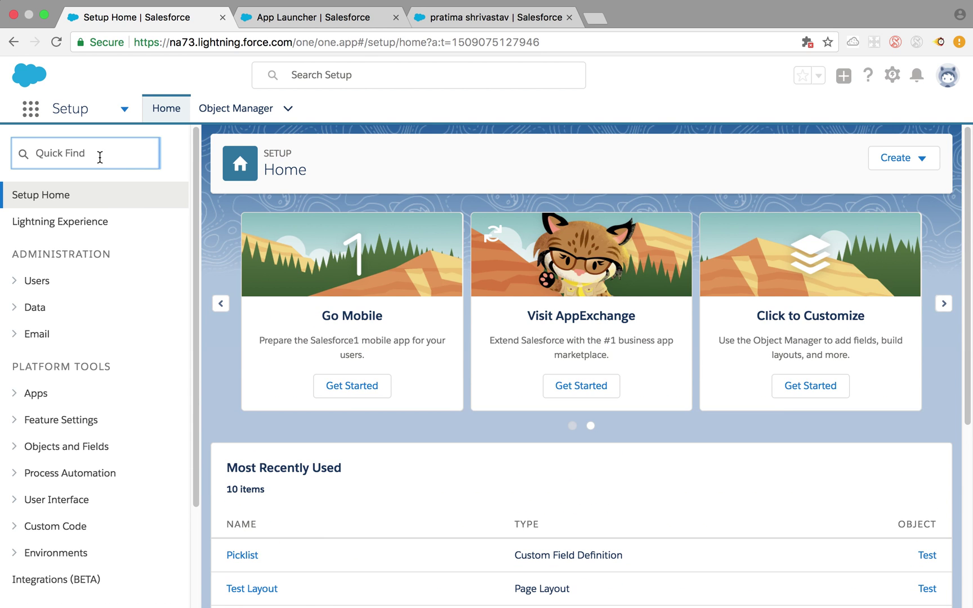
click(100, 157)
text(path)
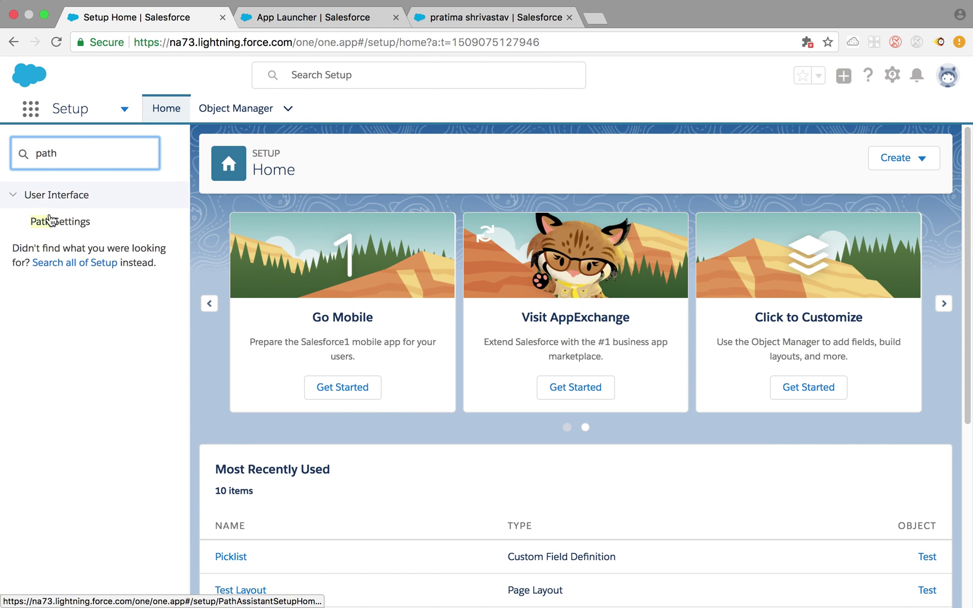
click(51, 220)
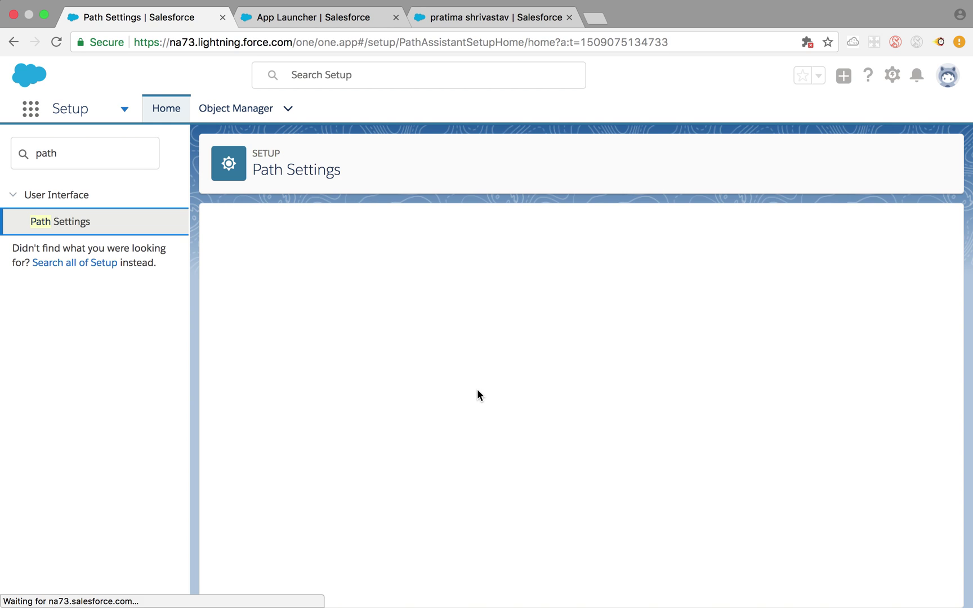
scroll(477, 389, down, 1)
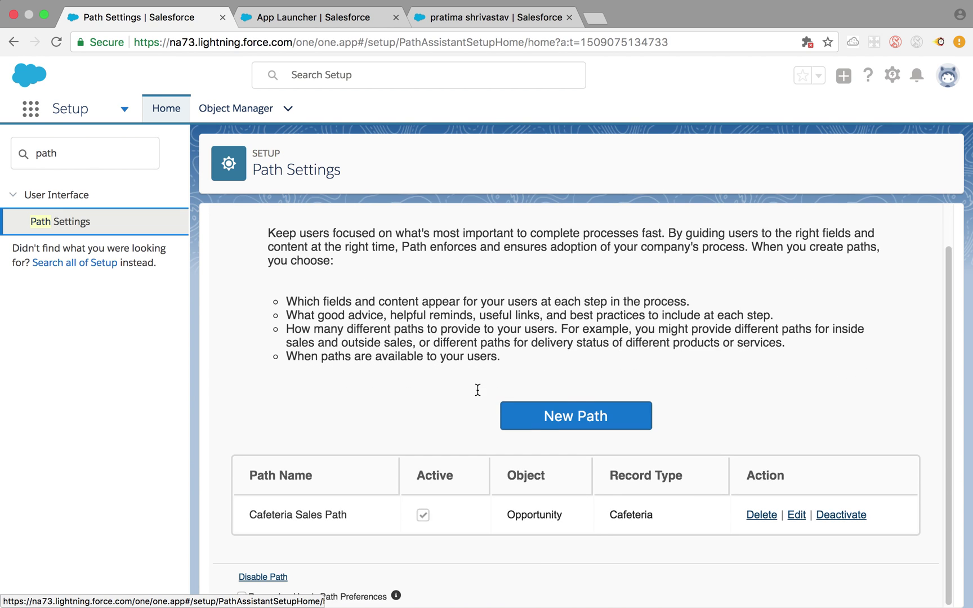
click(579, 431)
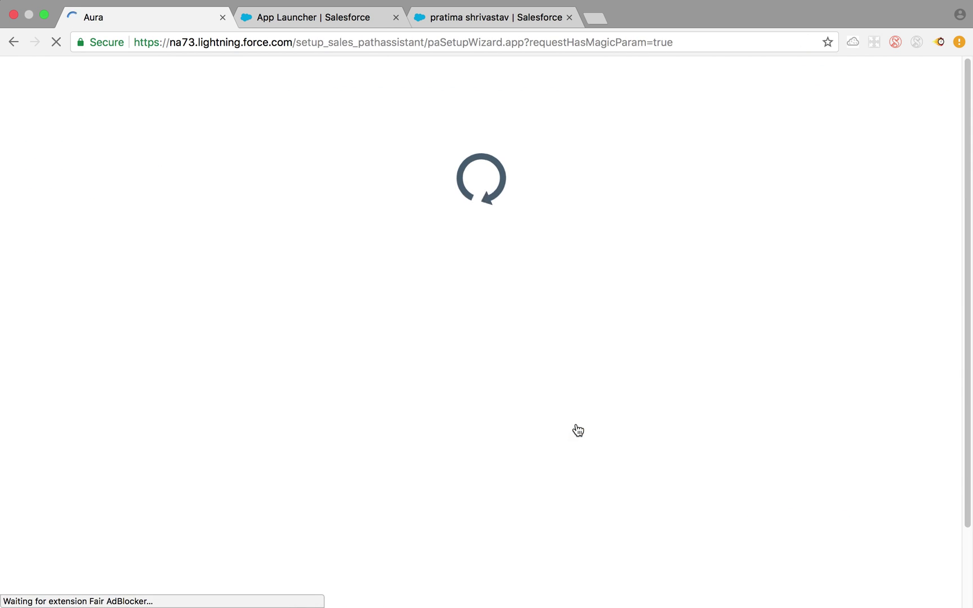
- Name the path Test Path with the API reference name Test_Path, and choose Test as its object
click(445, 326)
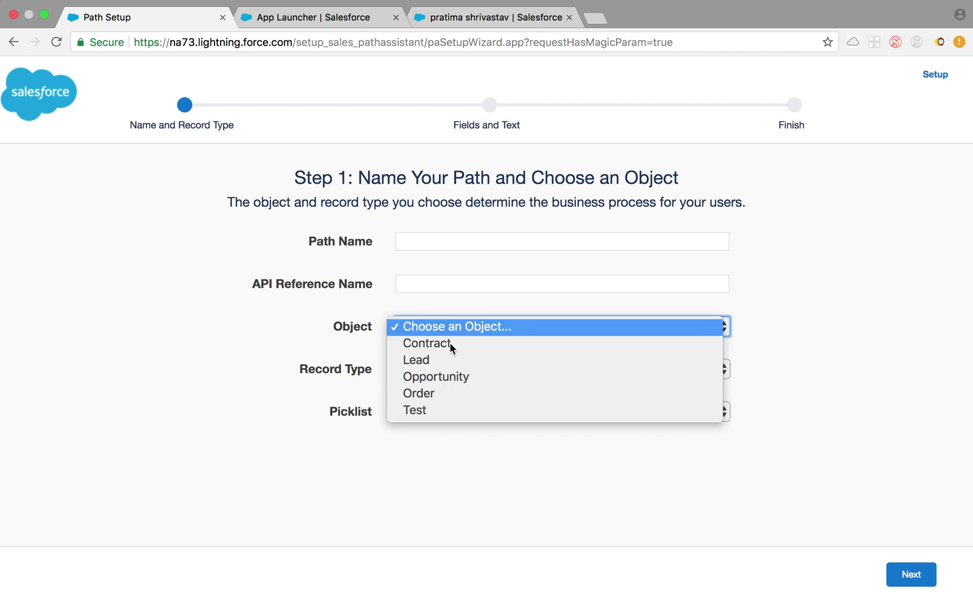
click(416, 241)
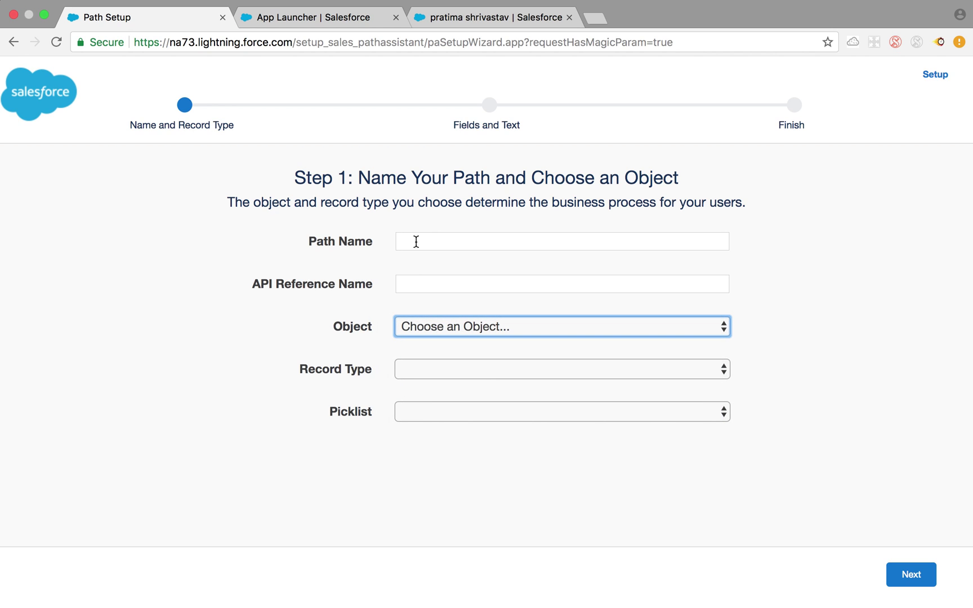
click(415, 242)
text(Test Path)
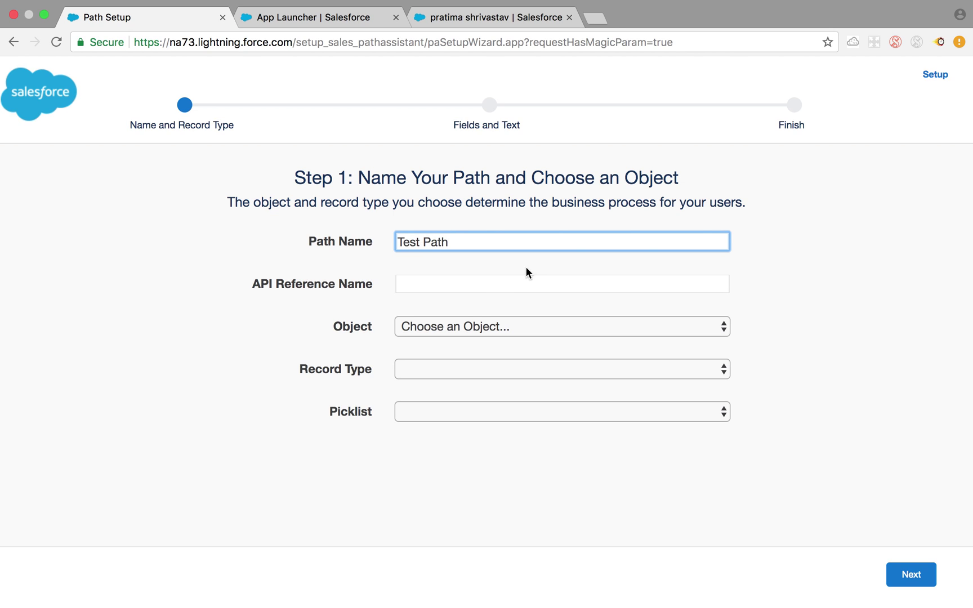
click(510, 286)
click(505, 329)
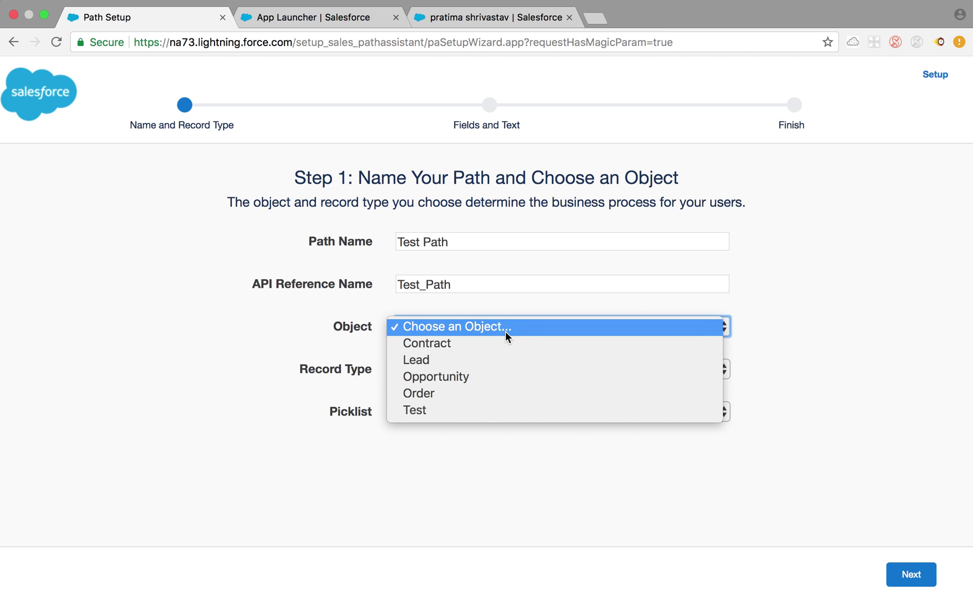
key(Escape)
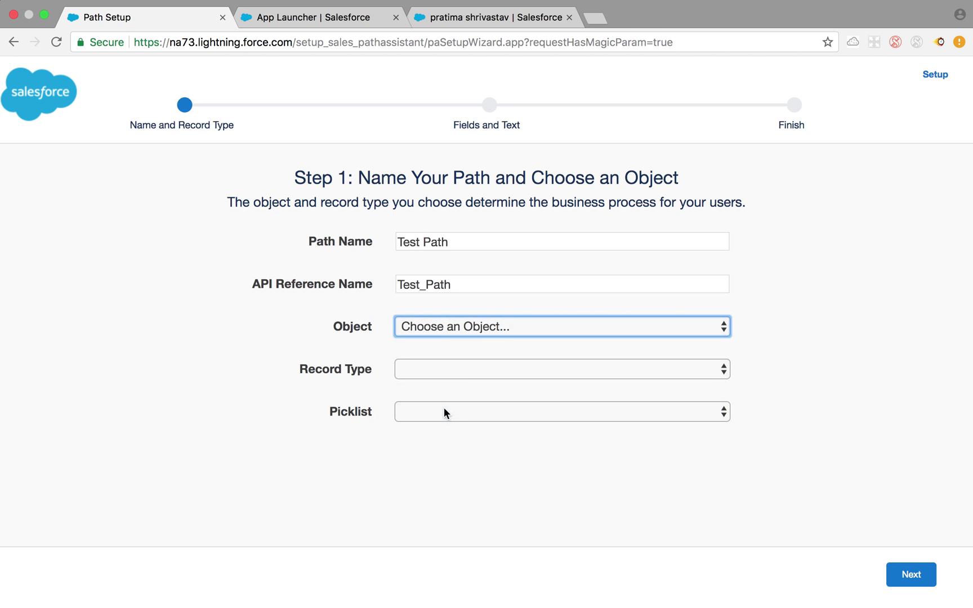
- Keep the --Master-- record type and the Picklist field for the path, and continue to the fields and guidance stage
click(490, 369)
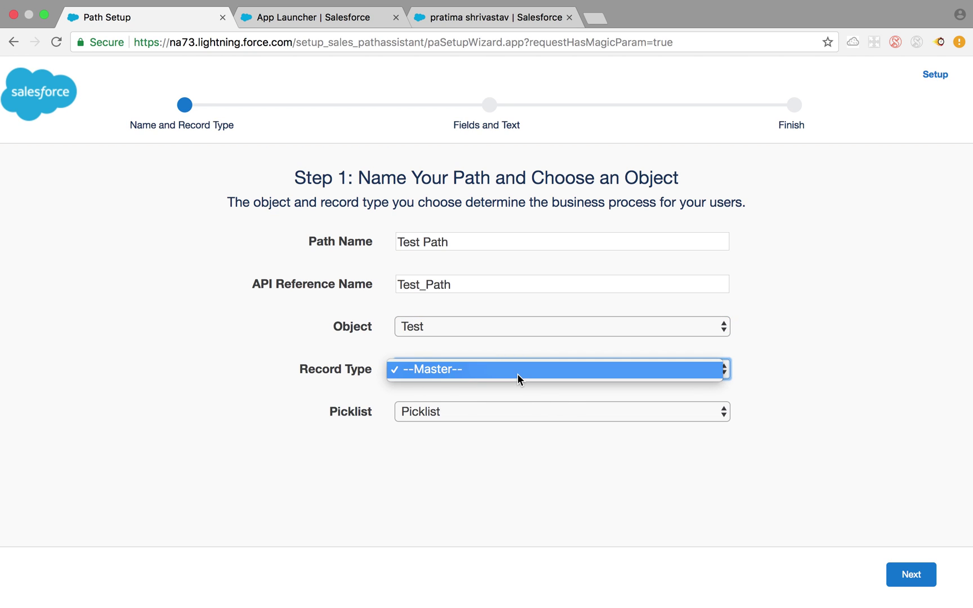
click(518, 374)
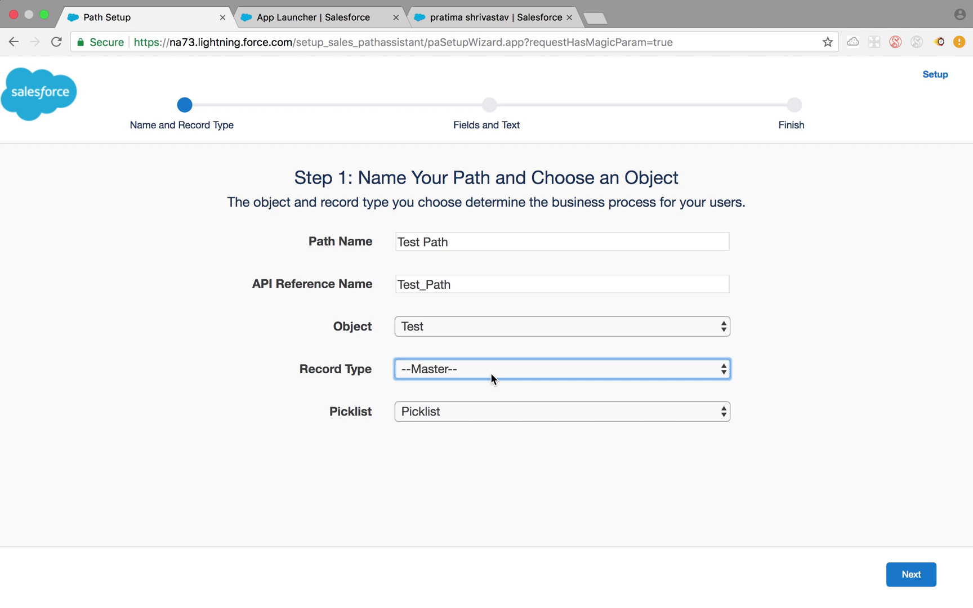
click(495, 407)
click(495, 410)
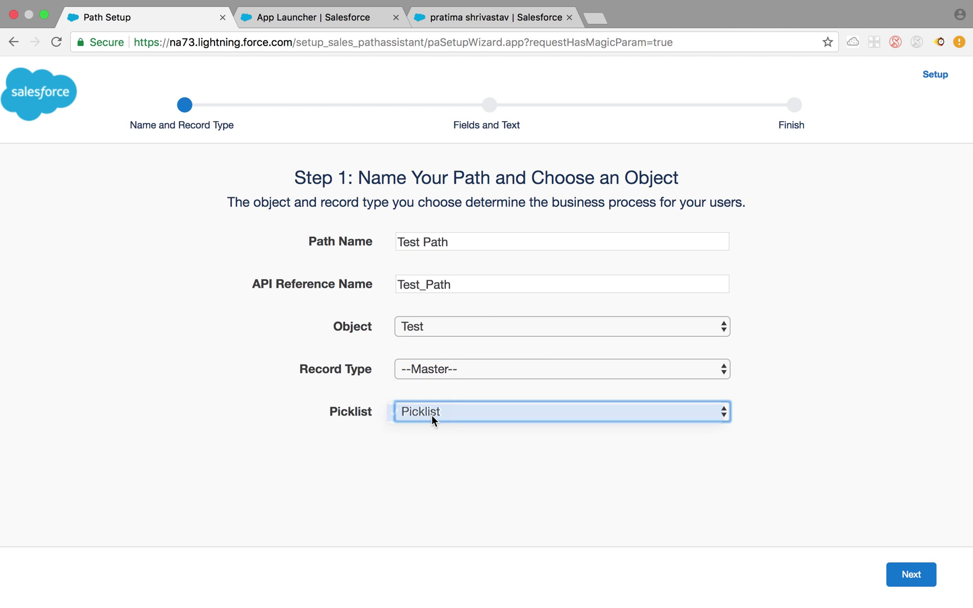
click(921, 575)
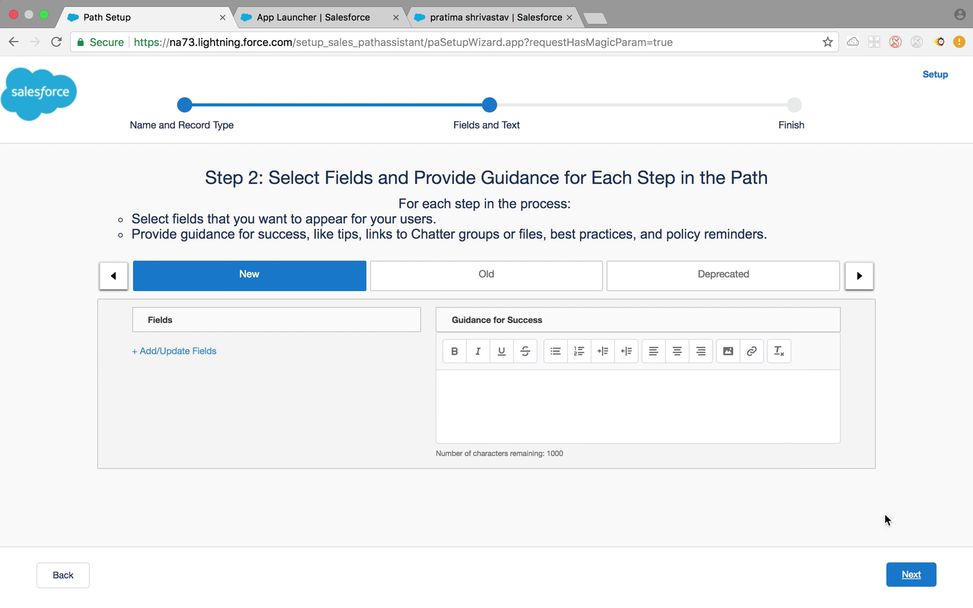
- Leave the path's fields and guidance empty, set its status to Active, and finish the path setup
click(919, 578)
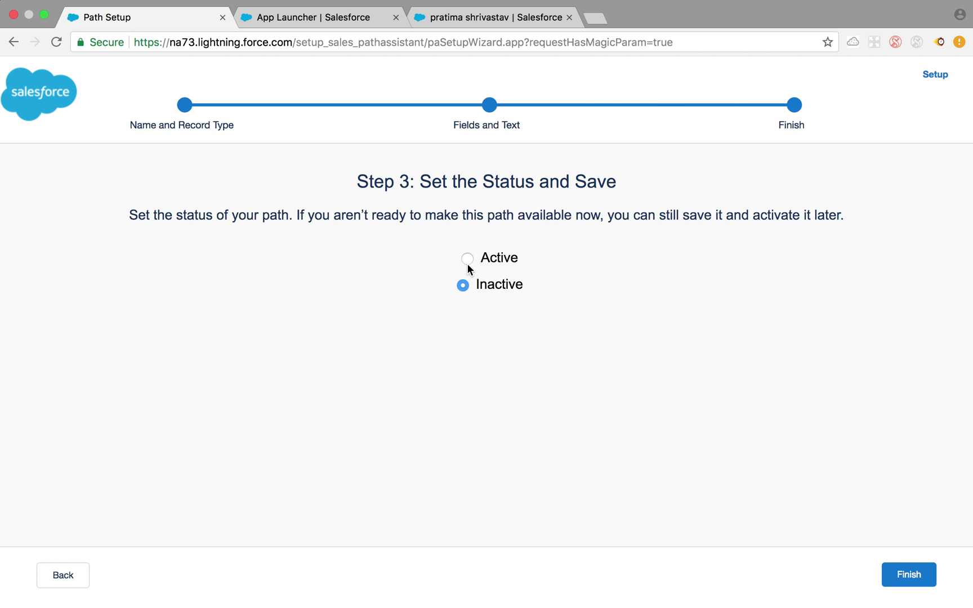
click(467, 258)
click(919, 576)
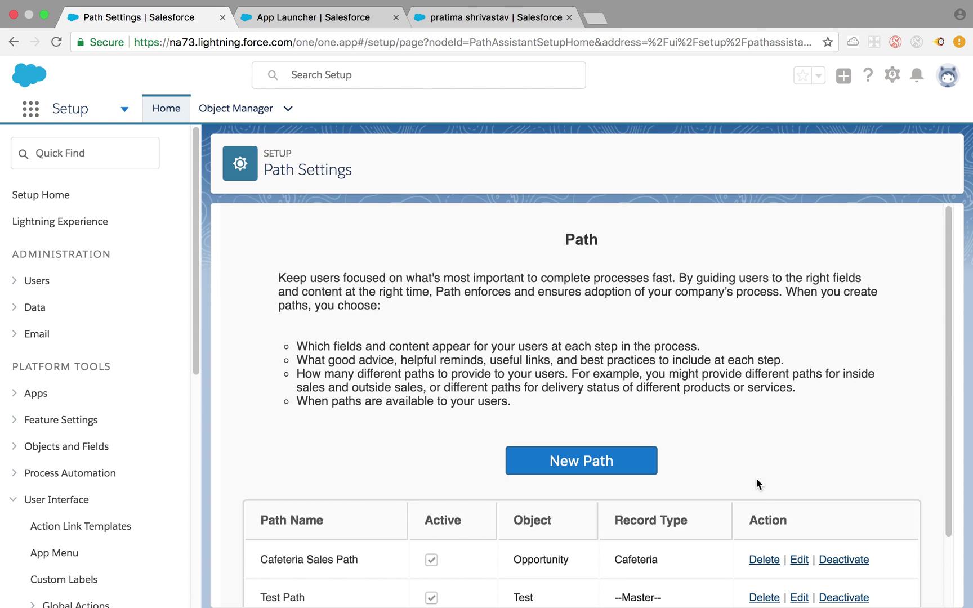
scroll(727, 431, down, 3)
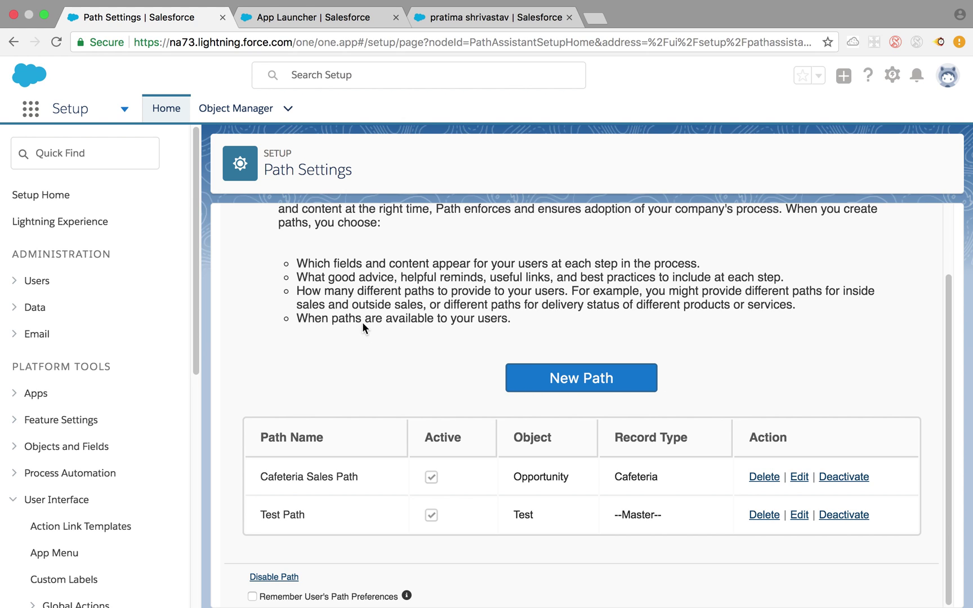
scroll(287, 267, up, 3)
scroll(368, 298, down, 3)
mouse_move(646, 2)
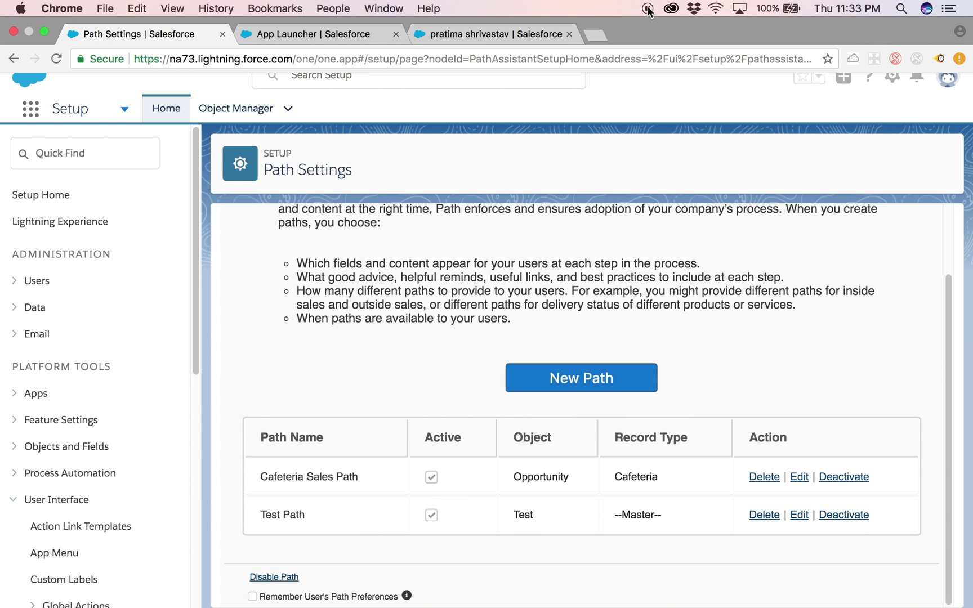